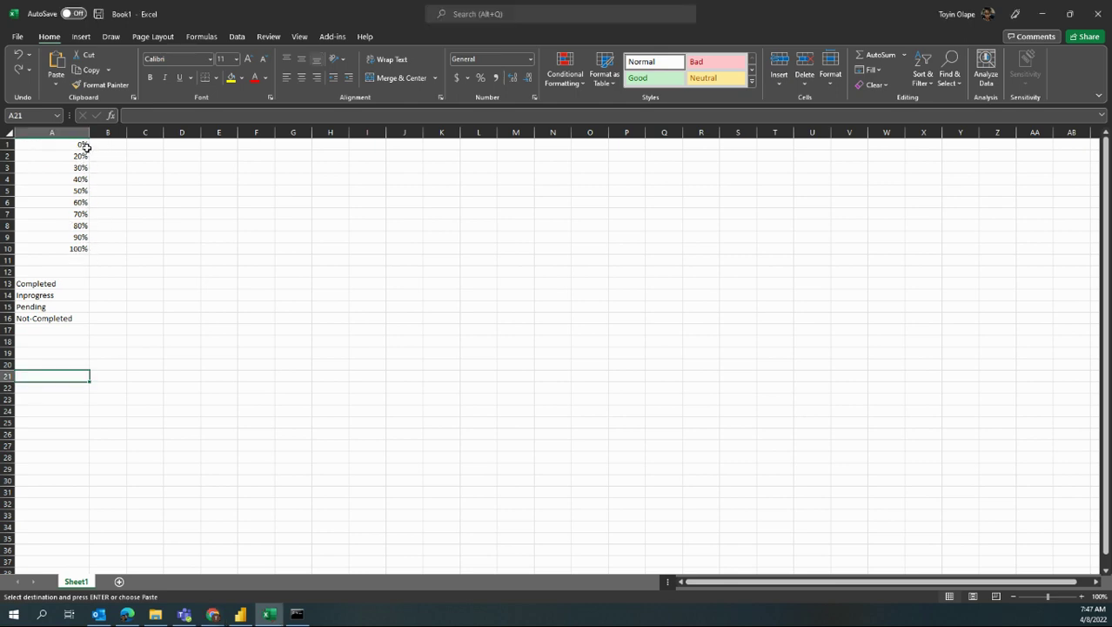
Start a new conditional formatting rule for A1:A10 based on cell values, using the Icon Sets format style.
{"action": "left_click_drag", "start_coordinate": [80, 144], "coordinate": [65, 254]}
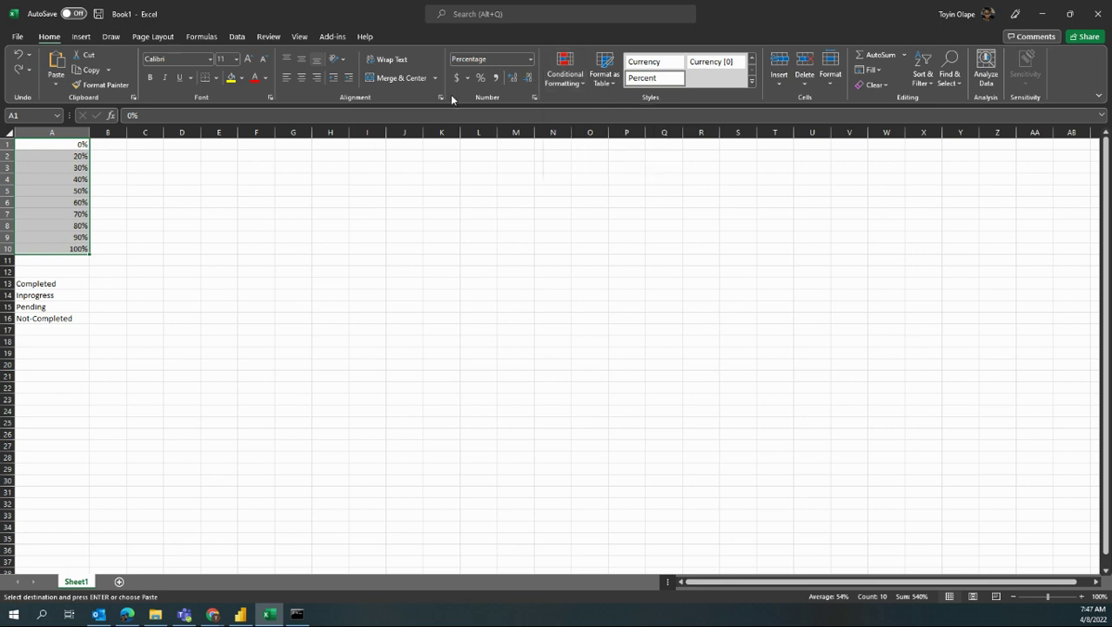
{"action": "left_click", "coordinate": [571, 62]}
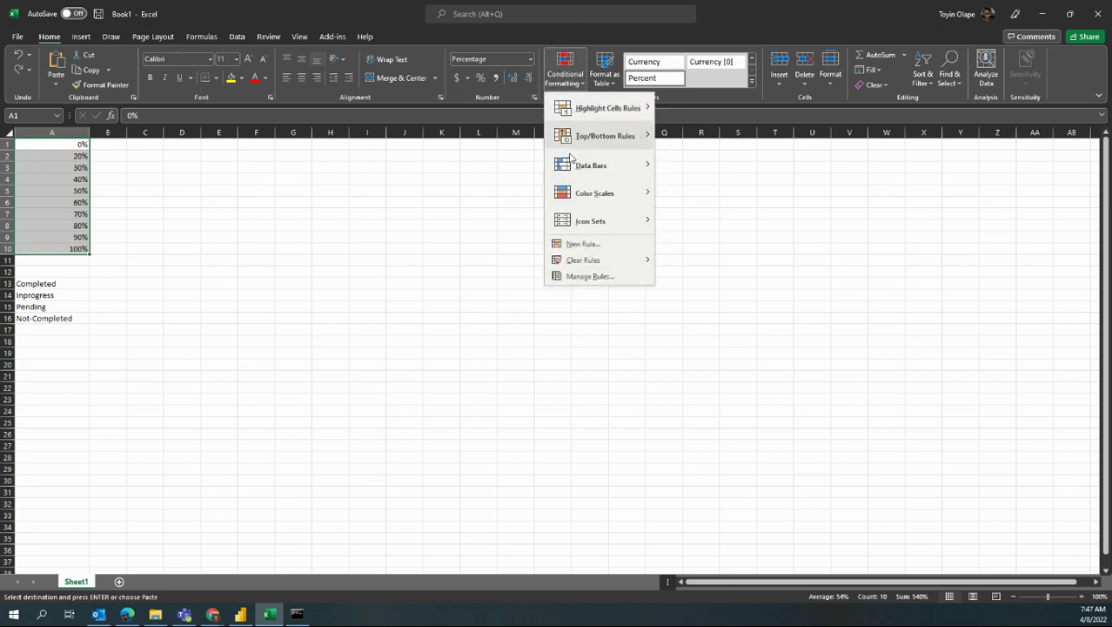
{"action": "left_click", "coordinate": [580, 244]}
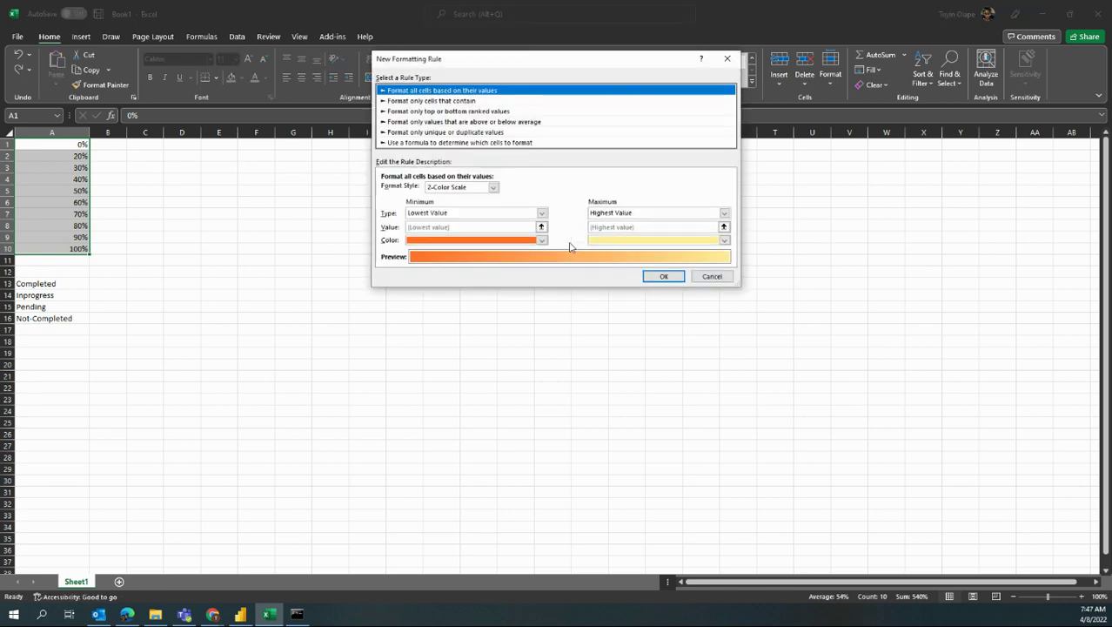
{"action": "left_click_drag", "start_coordinate": [544, 63], "coordinate": [527, 129]}
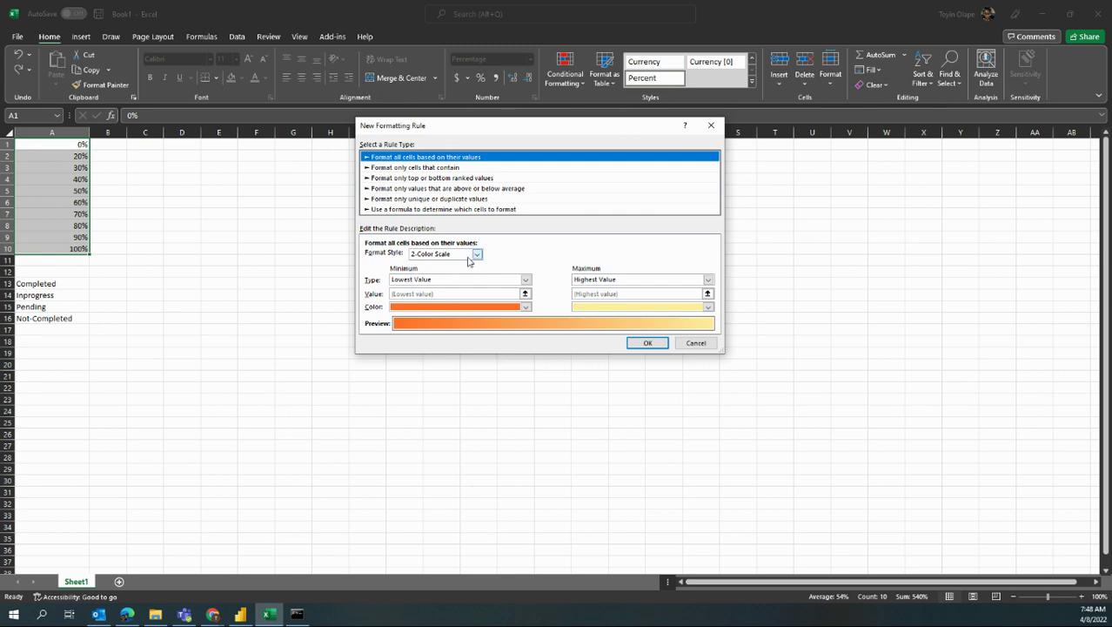
{"action": "left_click", "coordinate": [473, 256]}
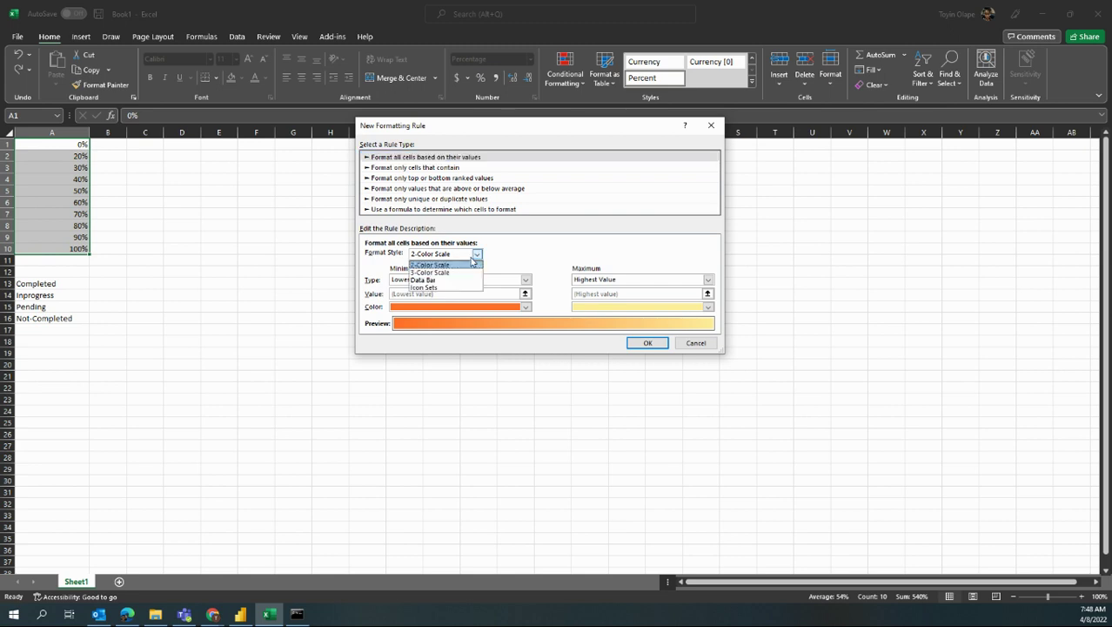
{"action": "left_click", "coordinate": [450, 292]}
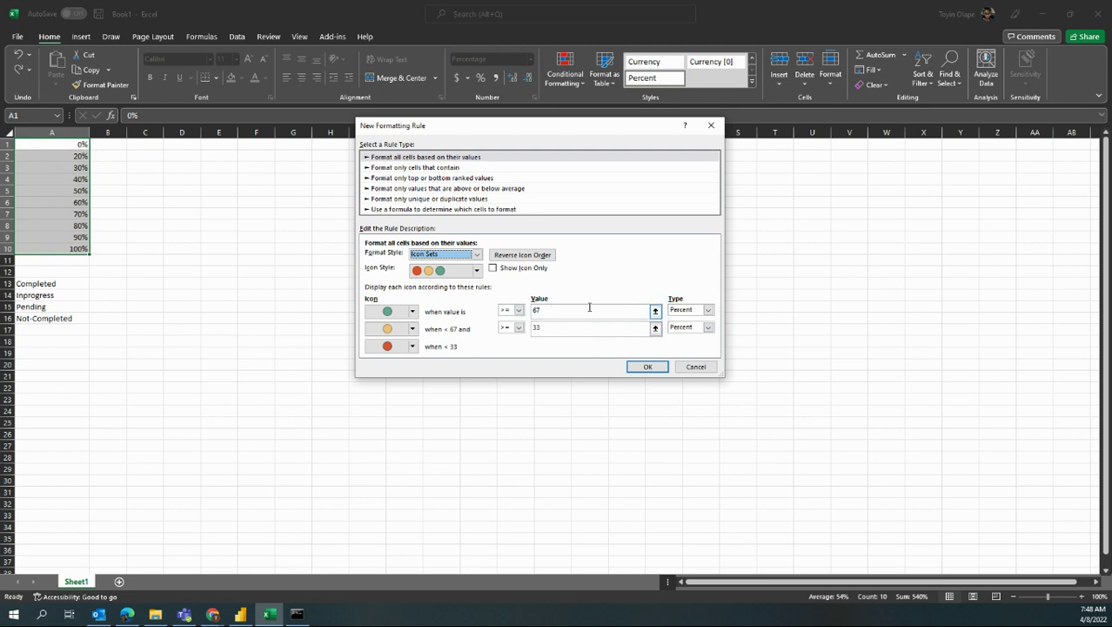
Set the green icon threshold to 75 percent and the yellow one to 45 percent, and apply the rule.
{"action": "left_click_drag", "start_coordinate": [587, 307], "coordinate": [531, 304]}
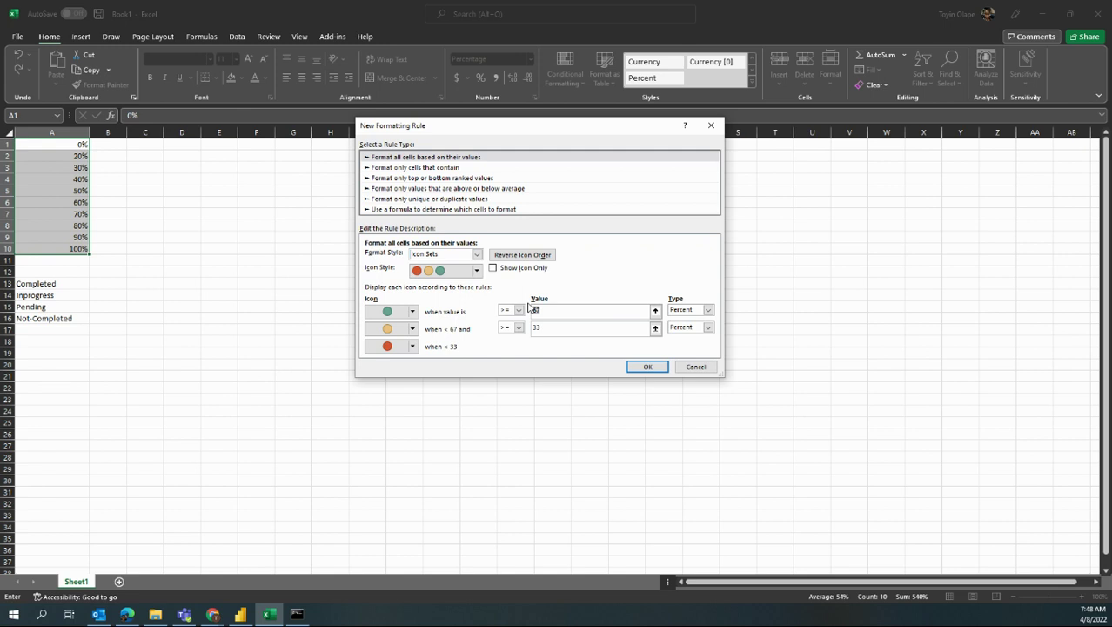
{"action": "type", "text": "1"}
{"action": "type", "text": "5"}
{"action": "double_click", "coordinate": [541, 326]}
{"action": "type", "text": "45"}
{"action": "left_click", "coordinate": [536, 328]}
{"action": "left_click", "coordinate": [648, 366]}
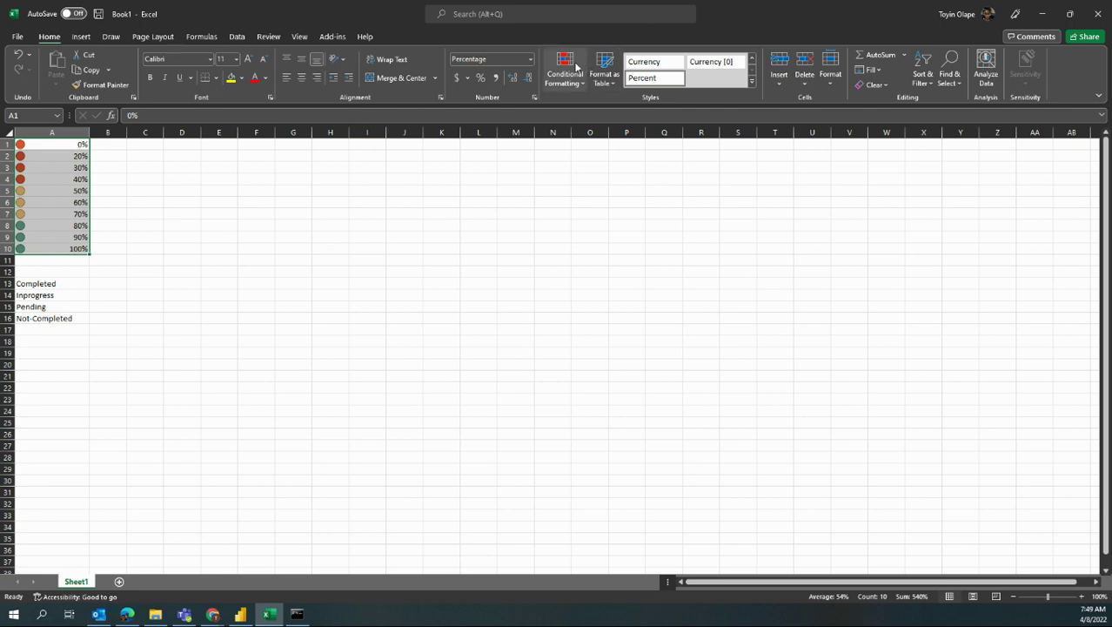
Edit the icon set rule on A1:A10 to show only the icons, and apply the change.
{"action": "left_click", "coordinate": [576, 67]}
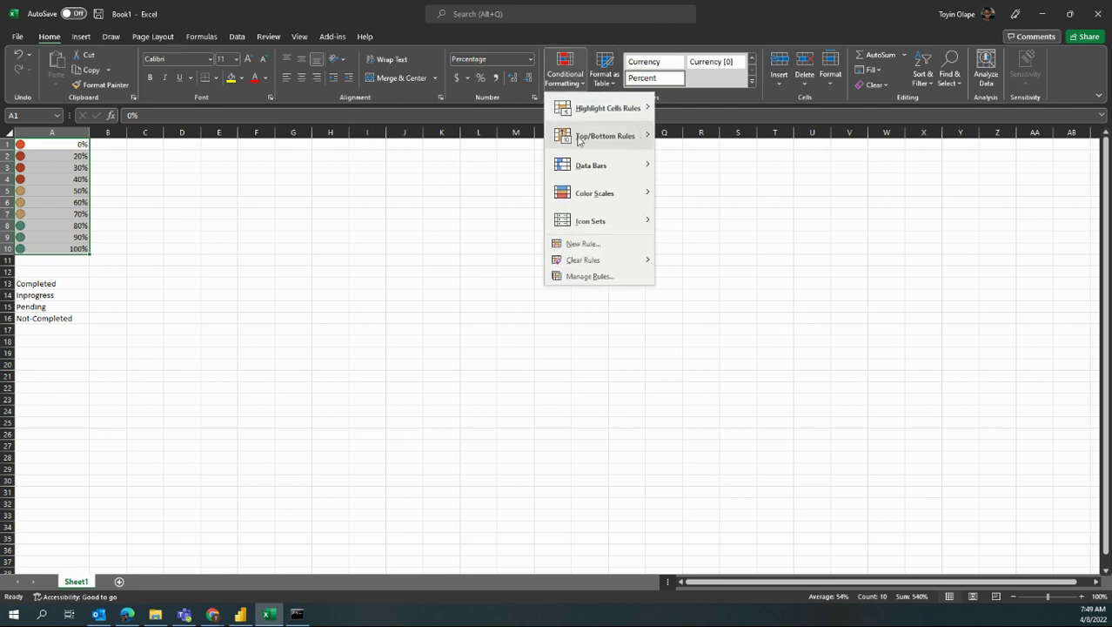
{"action": "left_click", "coordinate": [577, 275]}
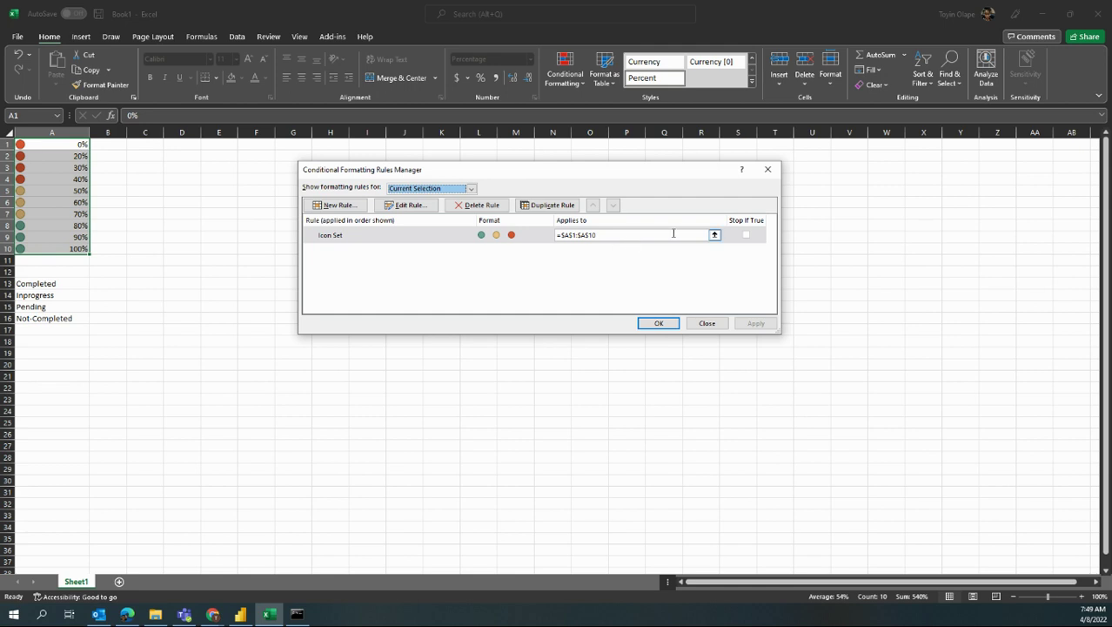
{"action": "left_click", "coordinate": [392, 235]}
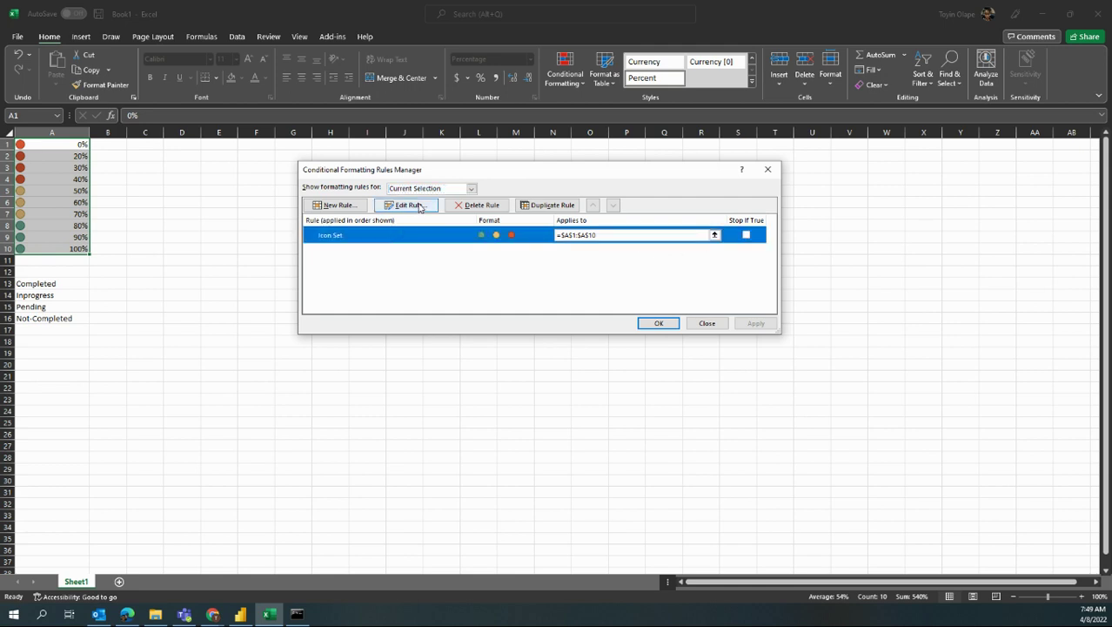
{"action": "left_click", "coordinate": [419, 206]}
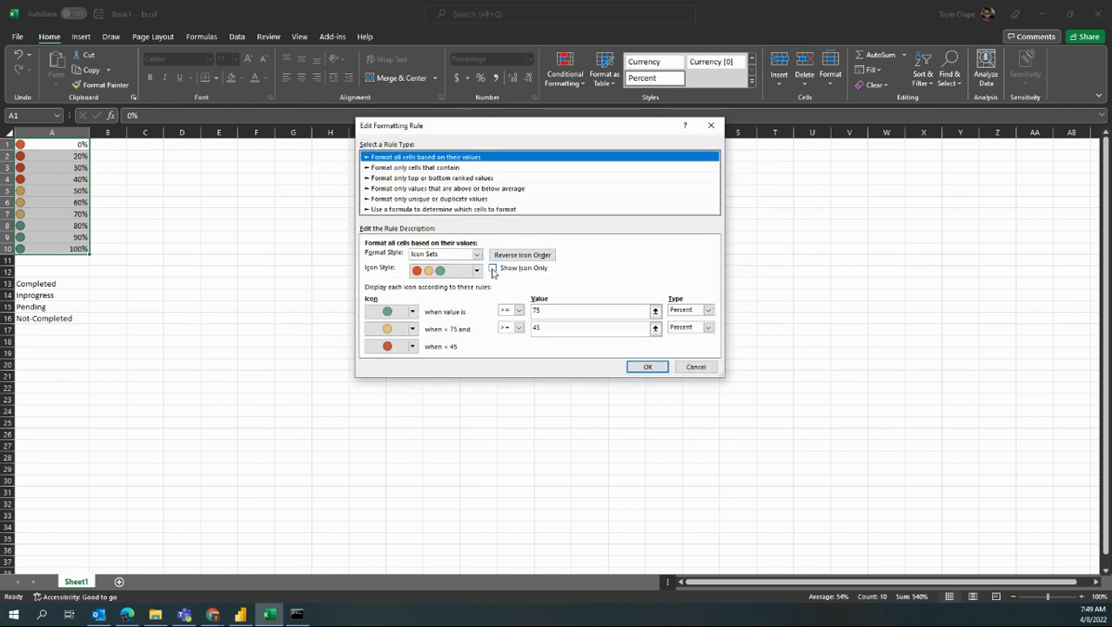
{"action": "left_click", "coordinate": [493, 270]}
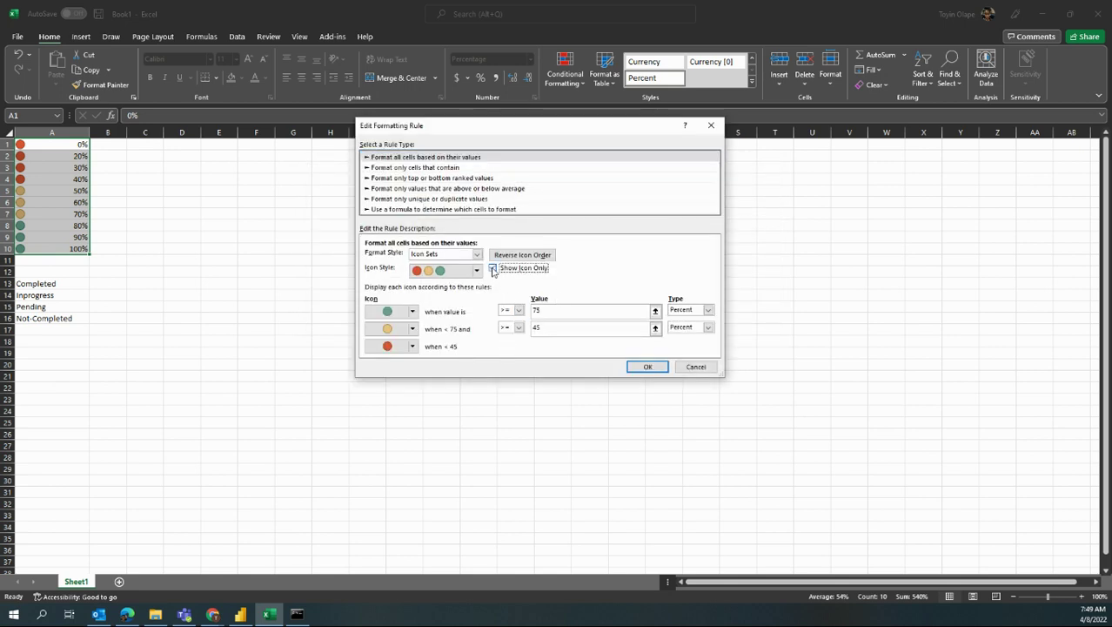
{"action": "left_click", "coordinate": [648, 367]}
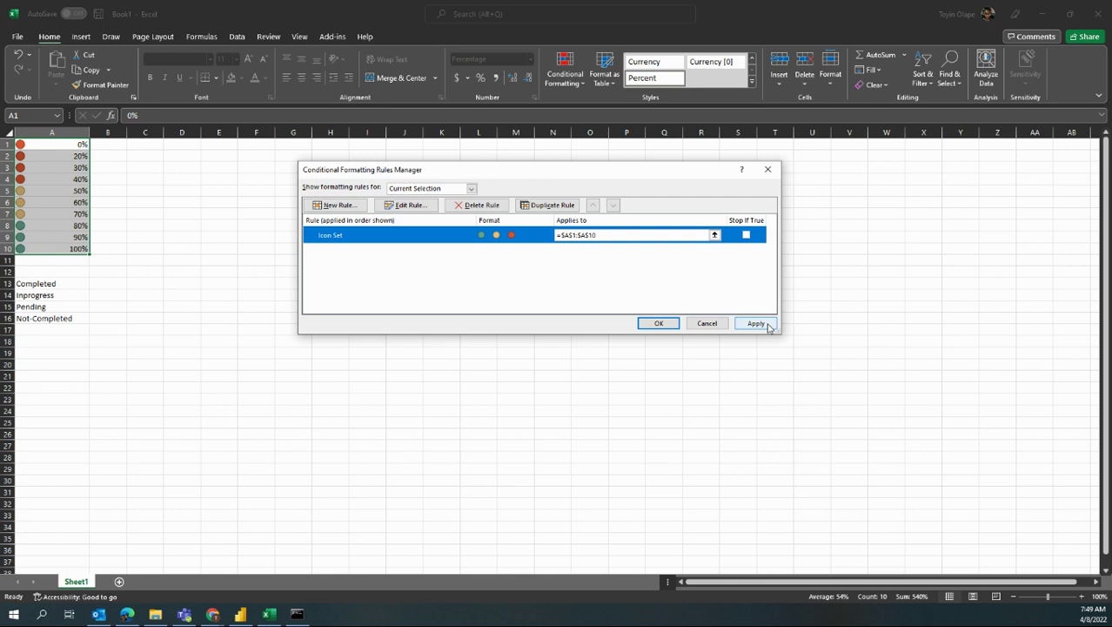
{"action": "left_click", "coordinate": [755, 324]}
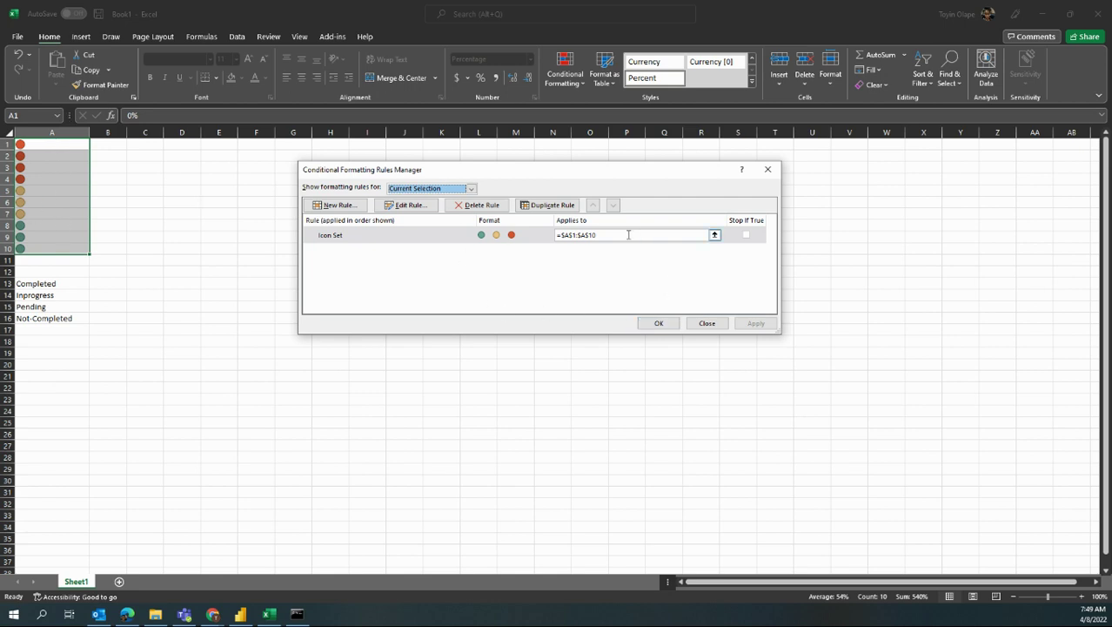
{"action": "left_click", "coordinate": [660, 324]}
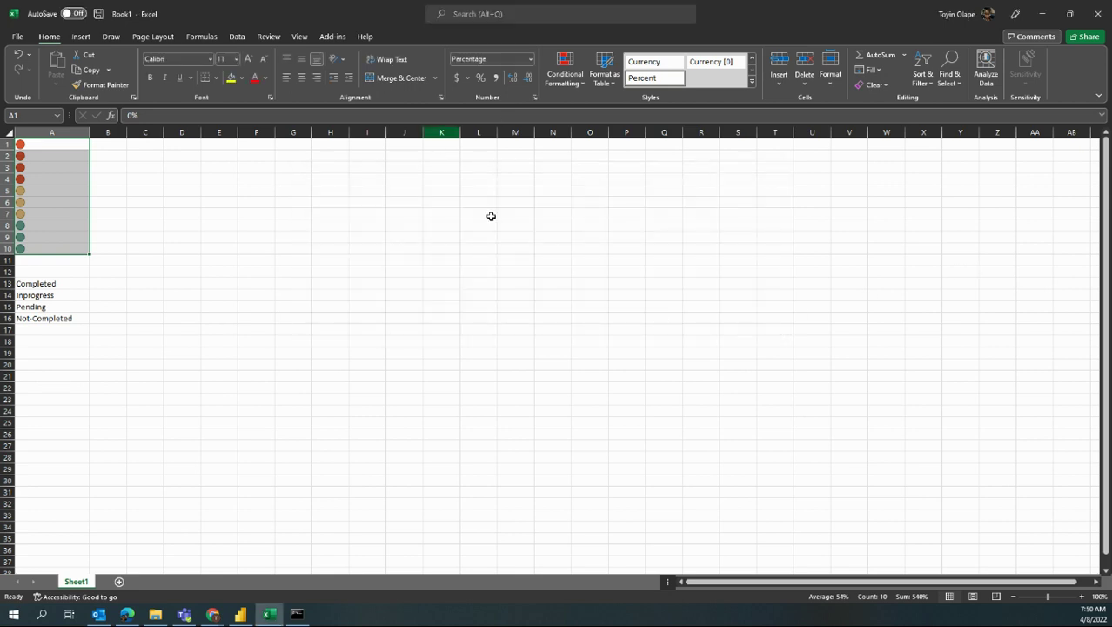
{"action": "left_click", "coordinate": [489, 247]}
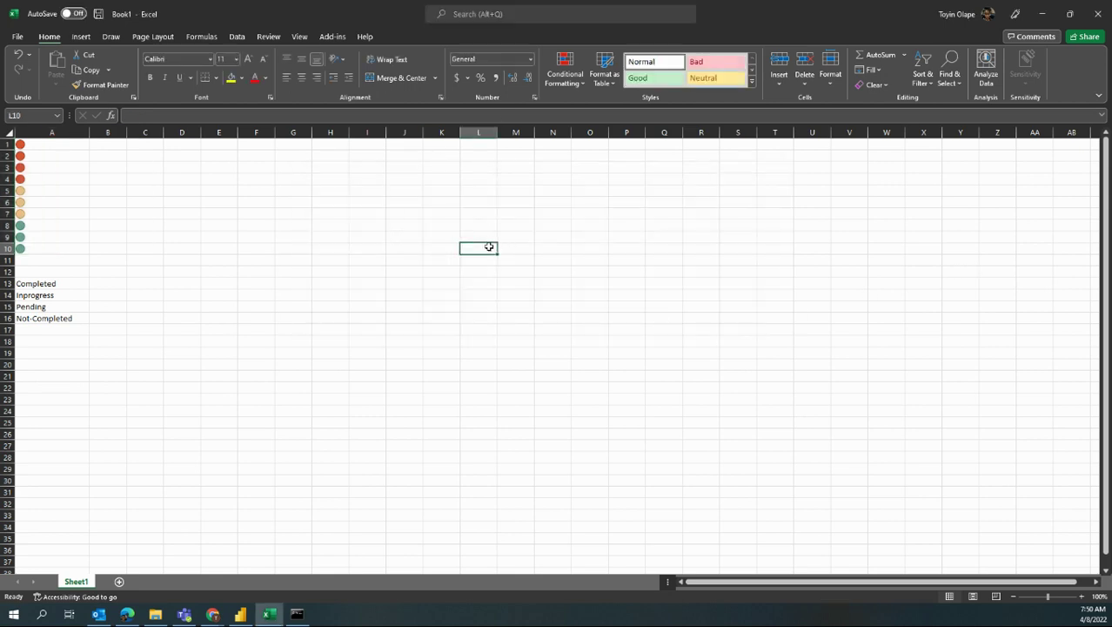
Enter 40% as the value of cell A4.
{"action": "left_click", "coordinate": [75, 183]}
{"action": "type", "text": "40"}
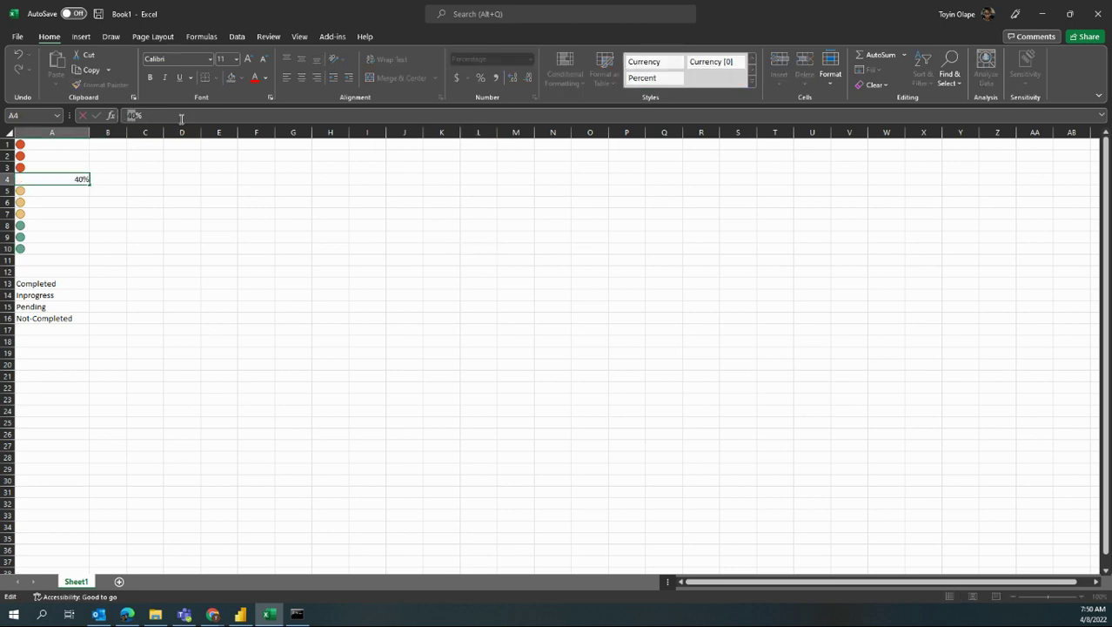
{"action": "key", "text": "Return"}
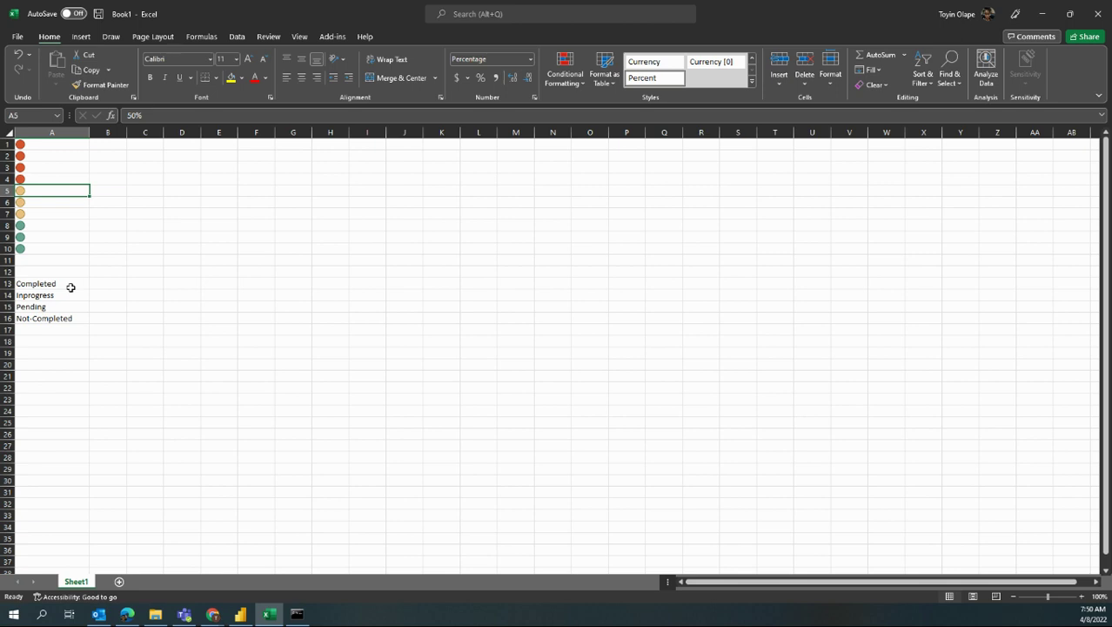
Create a formatting rule for A13:A16 that targets only cells with specific text beginning with "Completed".
{"action": "left_click_drag", "start_coordinate": [72, 284], "coordinate": [72, 321]}
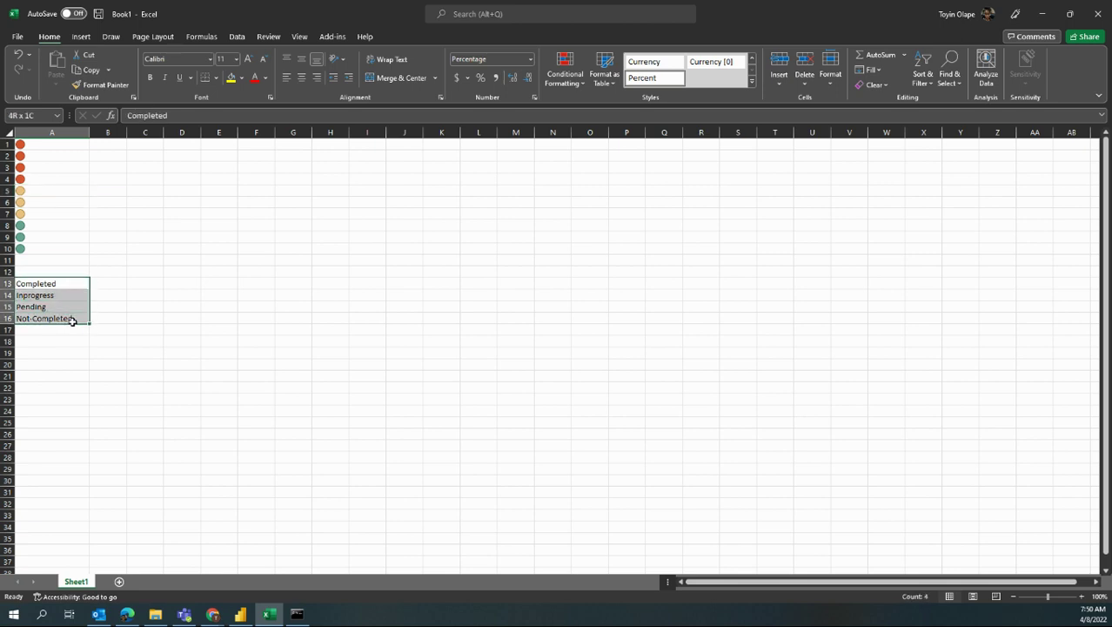
{"action": "left_click", "coordinate": [564, 67]}
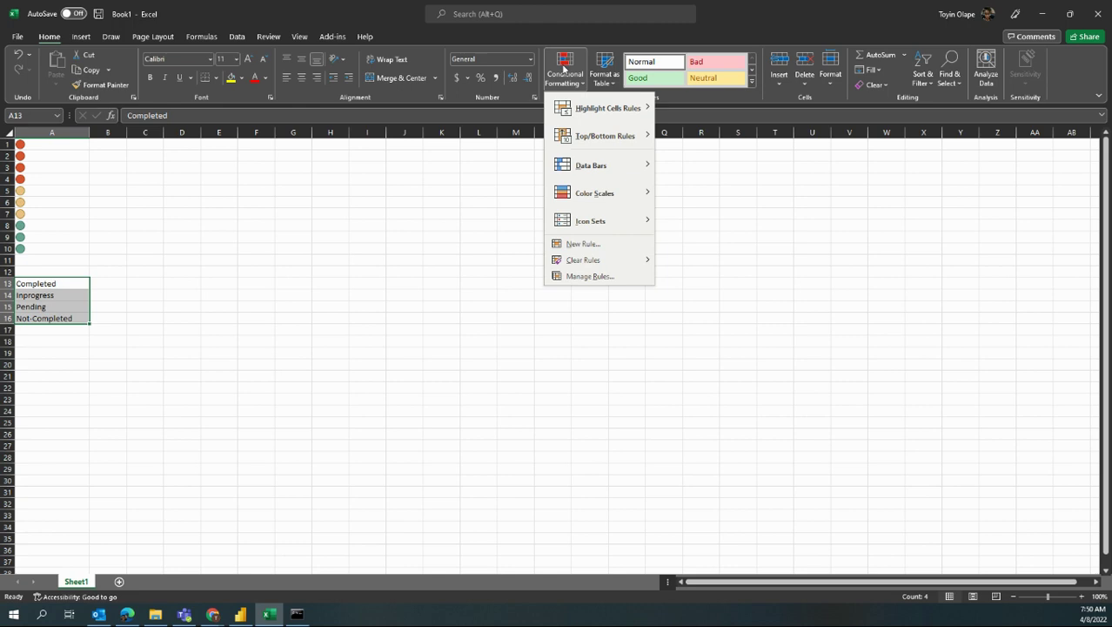
{"action": "left_click", "coordinate": [566, 246]}
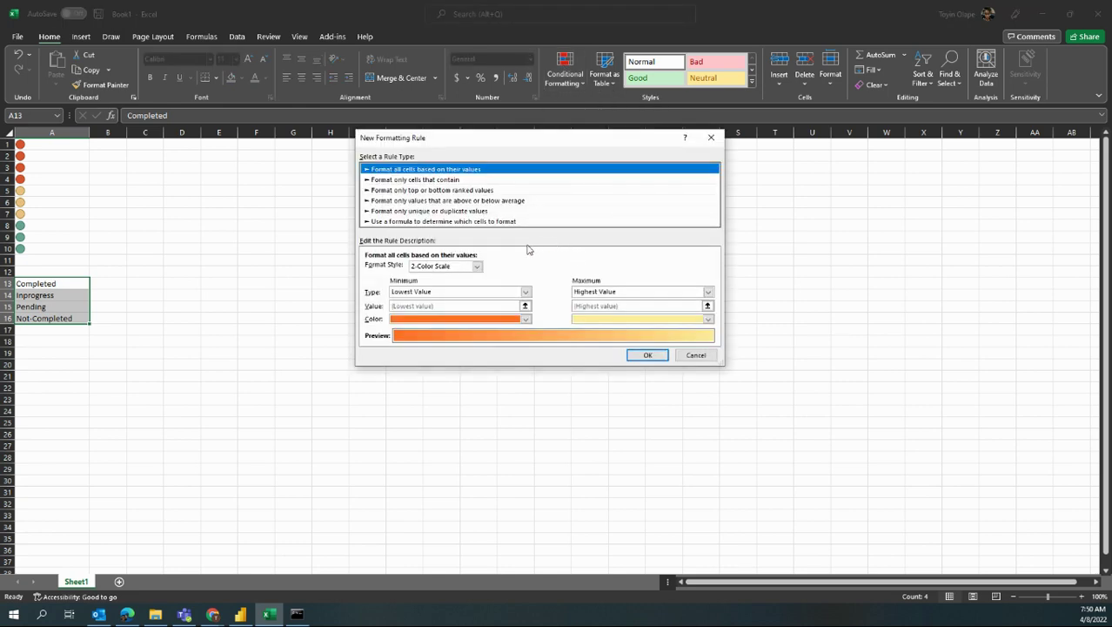
{"action": "left_click", "coordinate": [424, 180]}
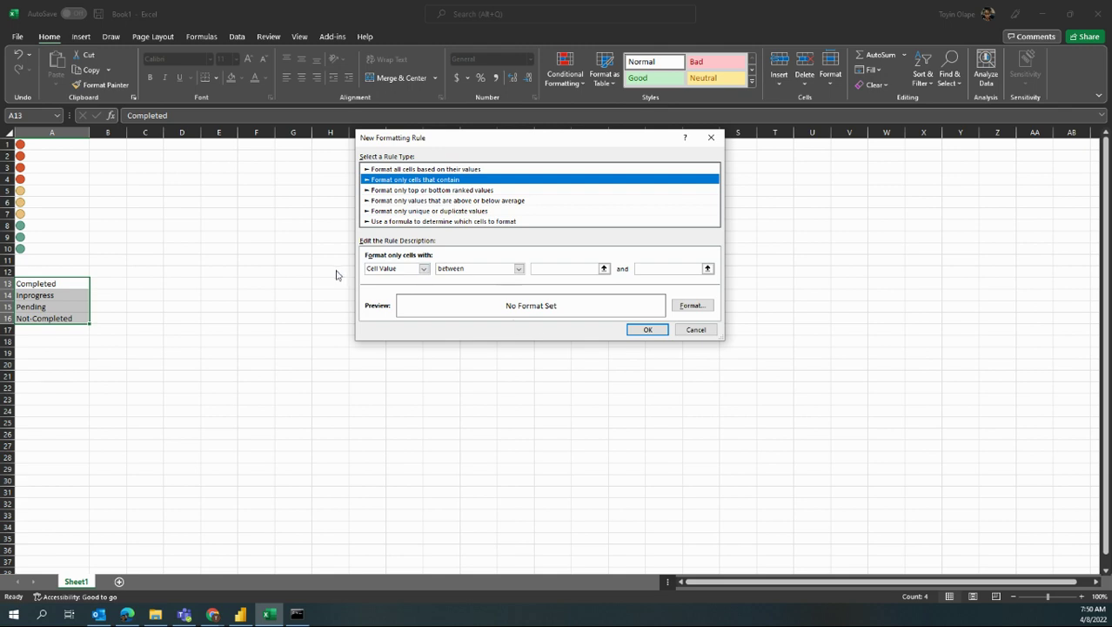
{"action": "left_click", "coordinate": [411, 270]}
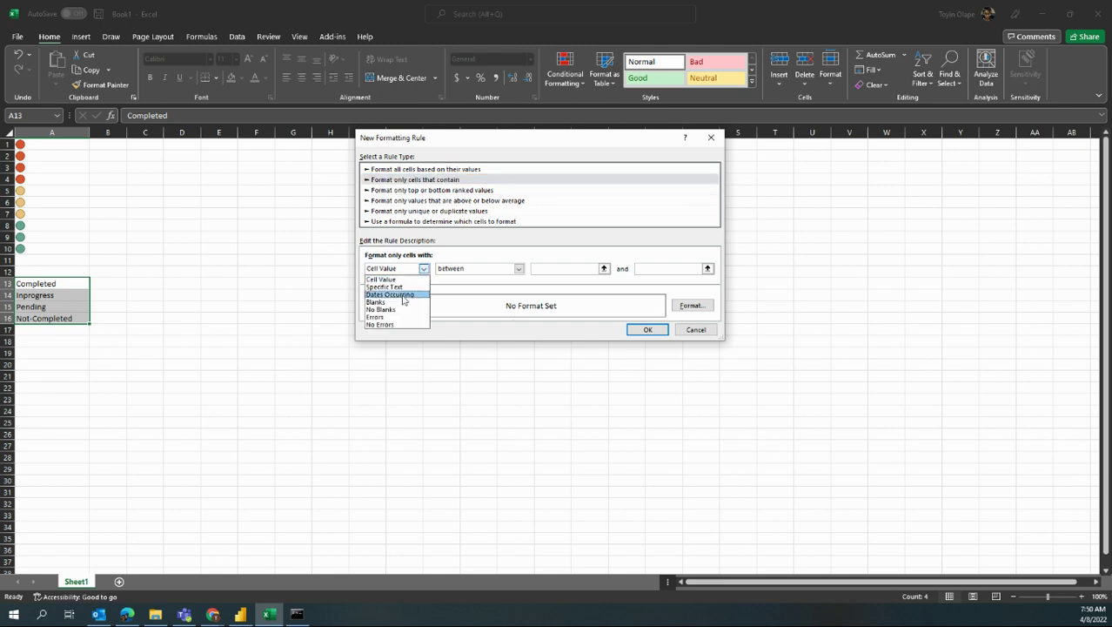
{"action": "left_click", "coordinate": [409, 287]}
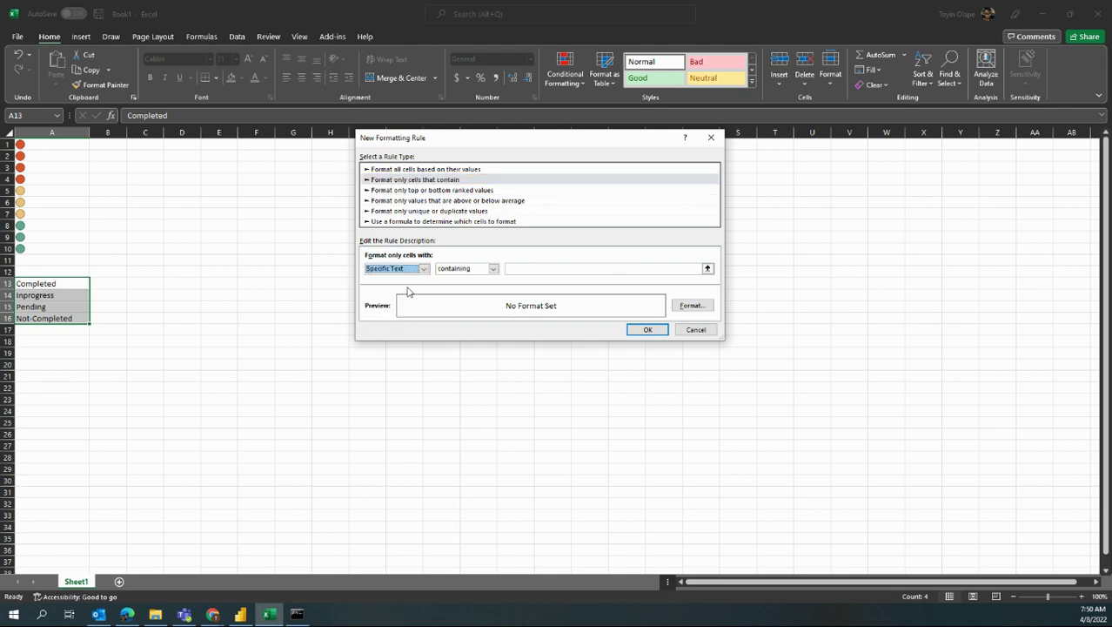
{"action": "left_click", "coordinate": [491, 269]}
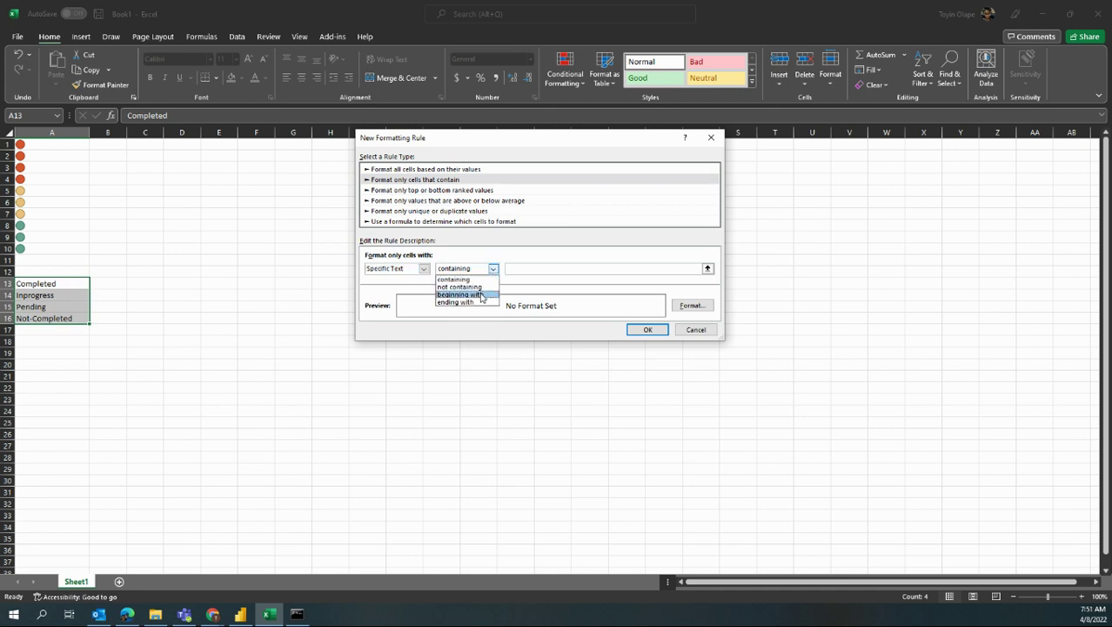
{"action": "left_click", "coordinate": [482, 297]}
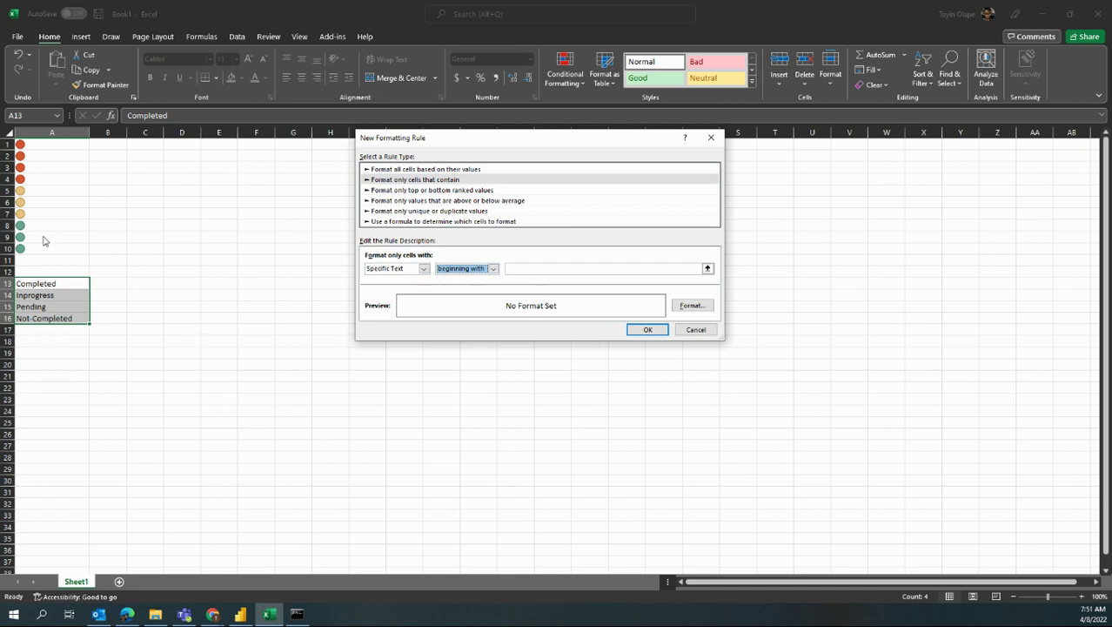
{"action": "left_click", "coordinate": [551, 268]}
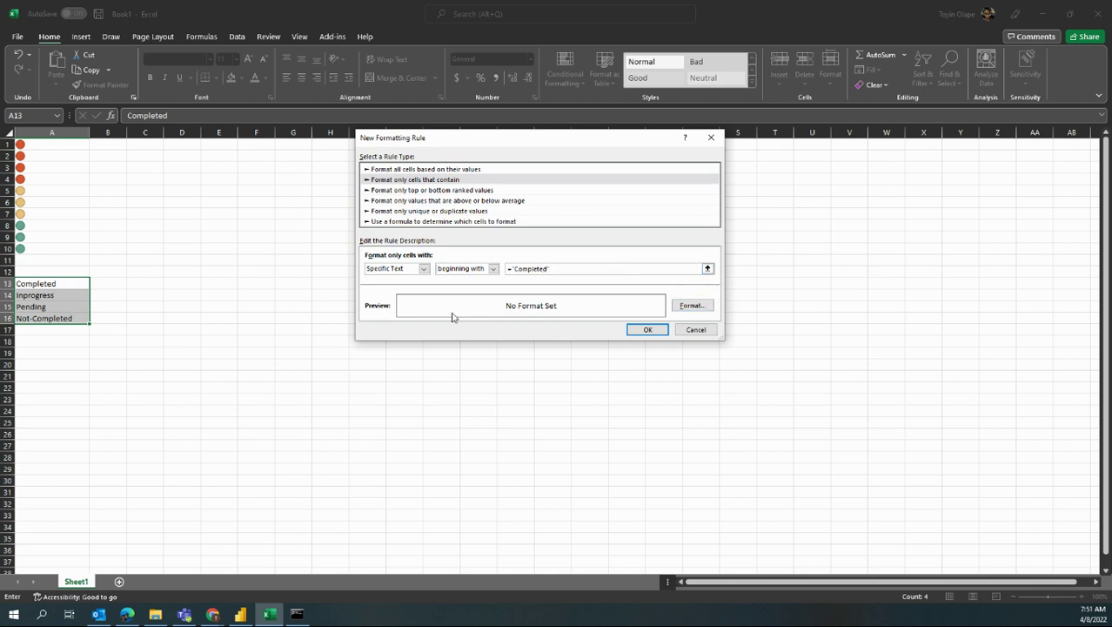
Give the "Completed" rule a bold font and a dark green background fill, and apply it to the status cells.
{"action": "left_click", "coordinate": [703, 310]}
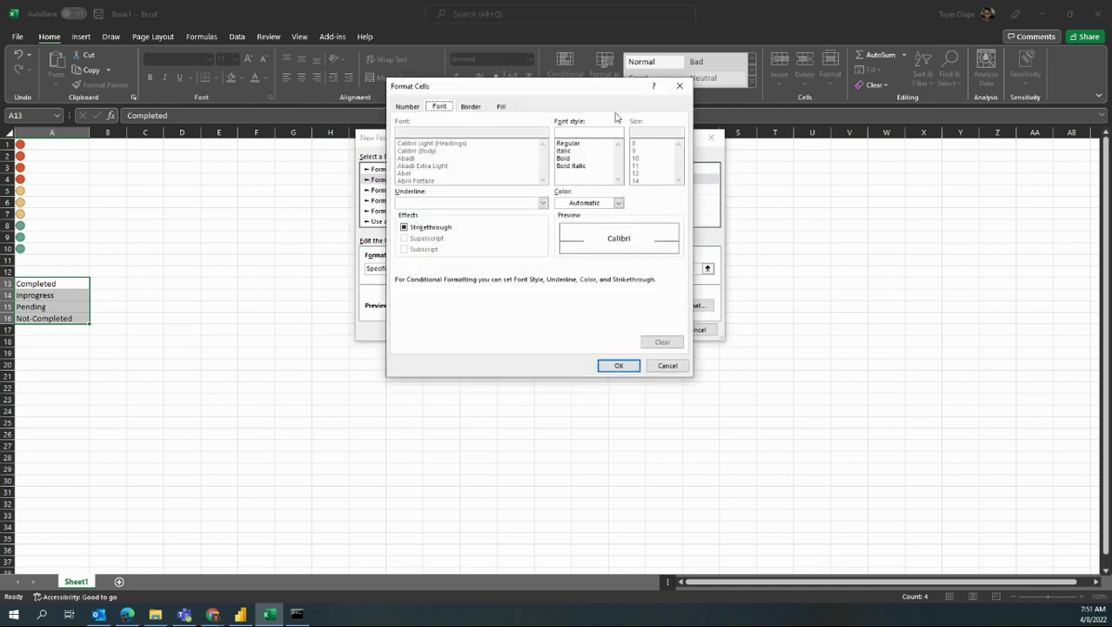
{"action": "left_click", "coordinate": [563, 158]}
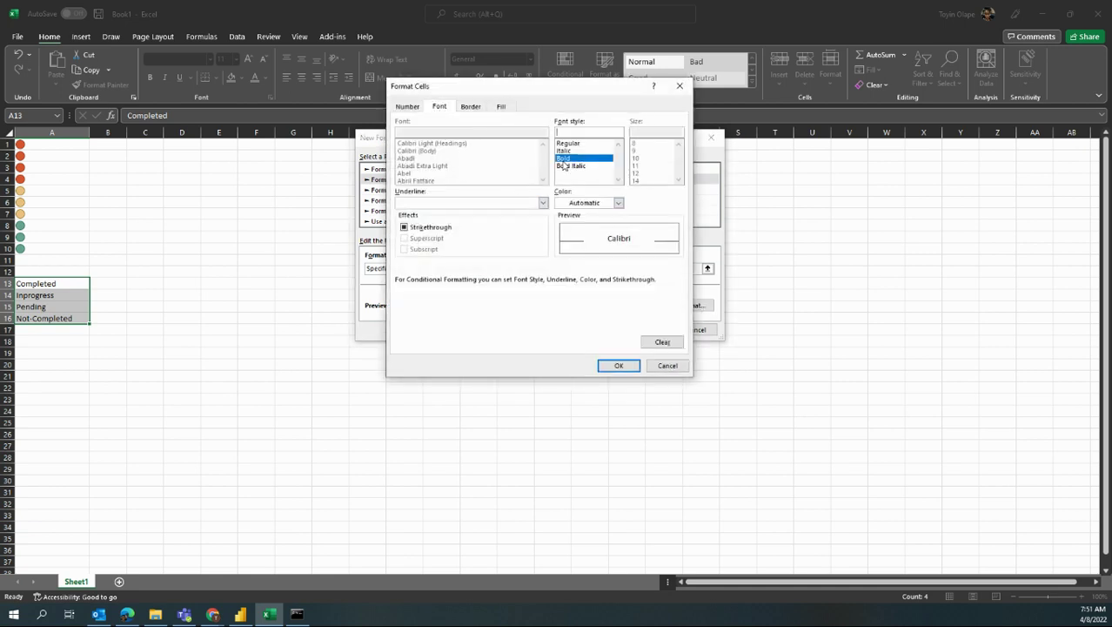
{"action": "left_click", "coordinate": [509, 112]}
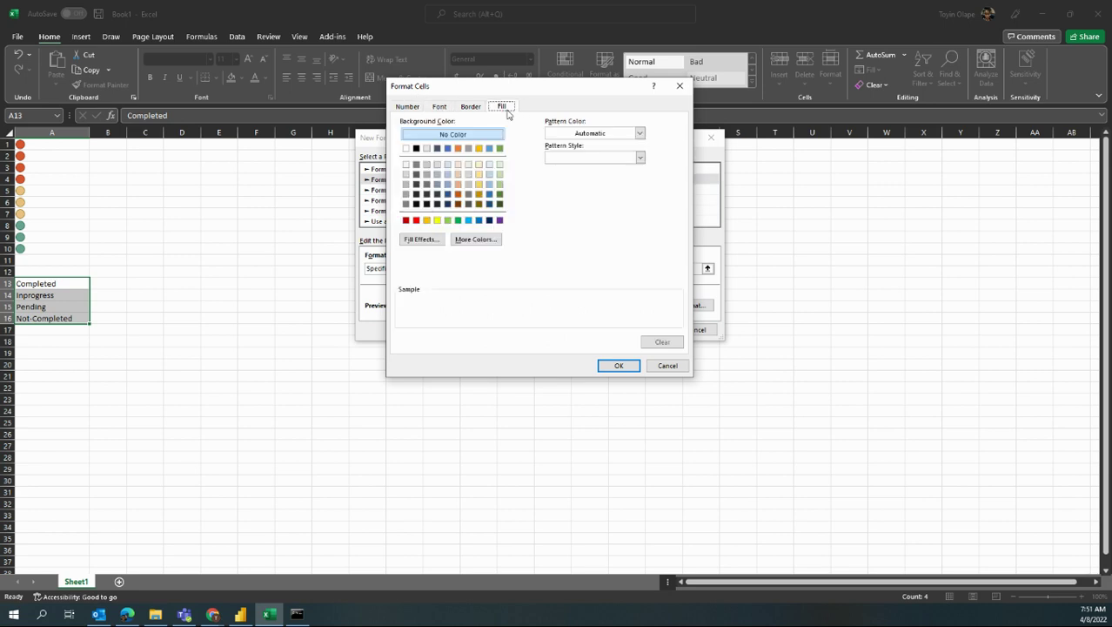
{"action": "left_click", "coordinate": [499, 194]}
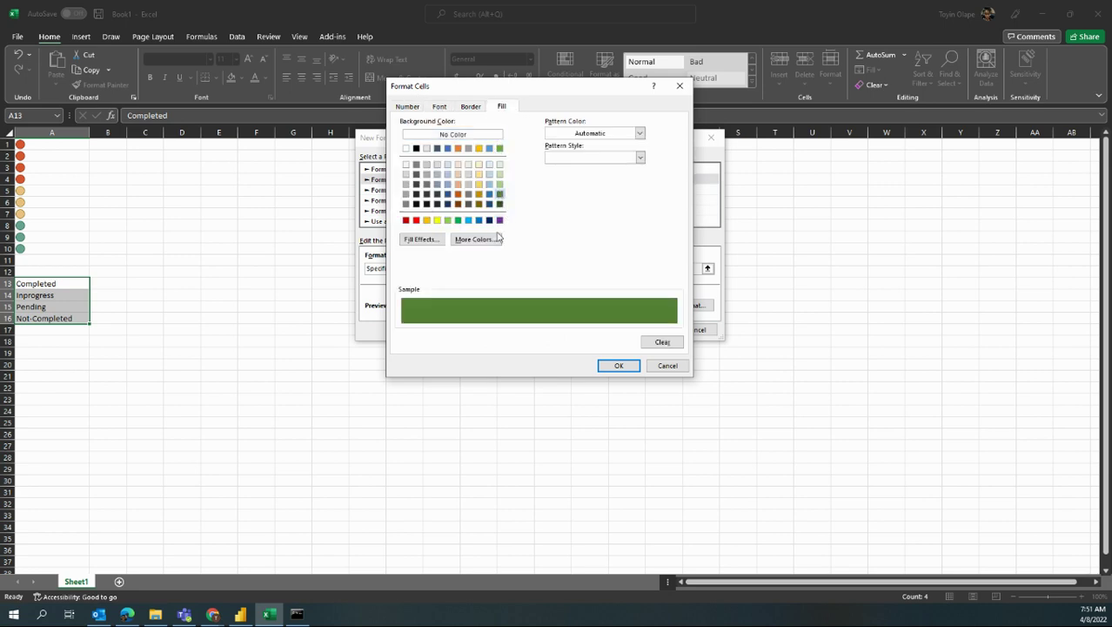
{"action": "left_click", "coordinate": [618, 365]}
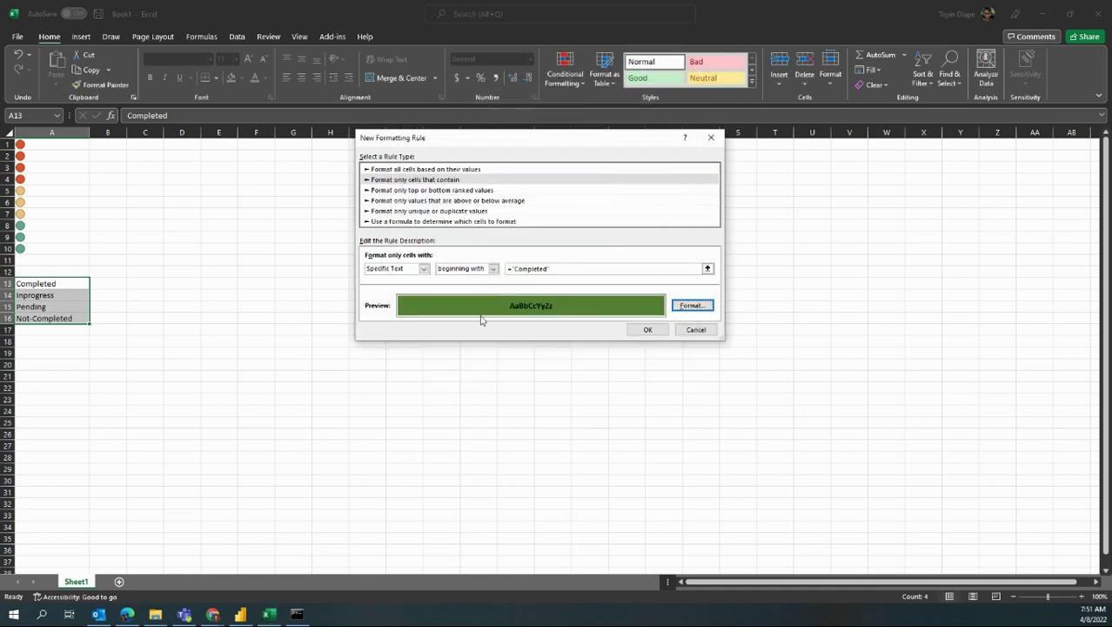
{"action": "left_click", "coordinate": [649, 331]}
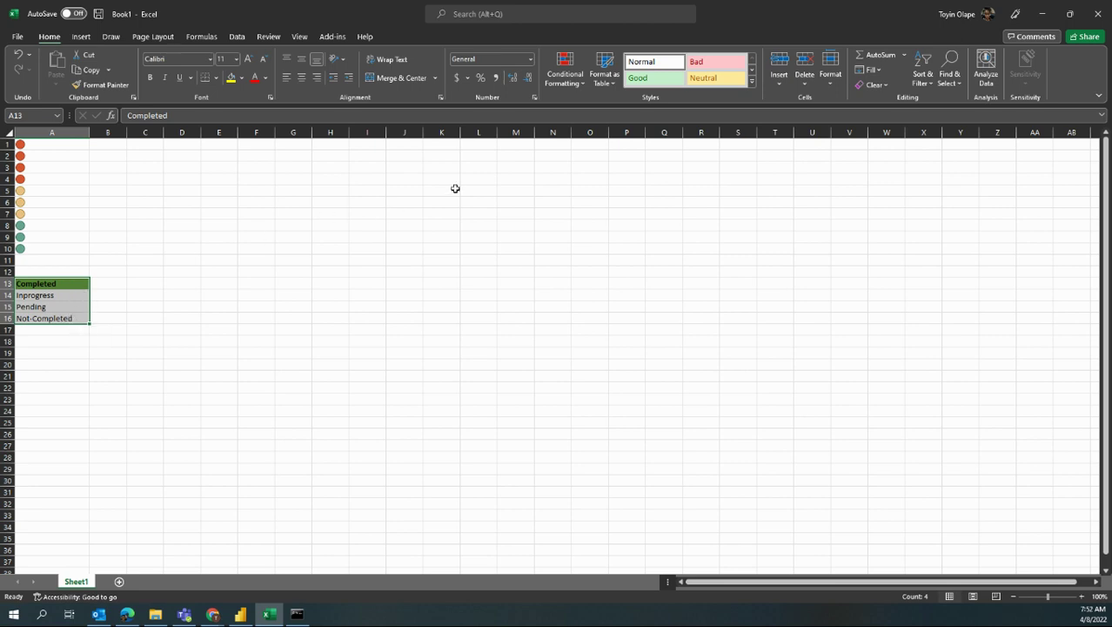
List the conditional formatting rules for the whole worksheet and duplicate the "Completed" rule on A13:A16.
{"action": "left_click", "coordinate": [567, 65]}
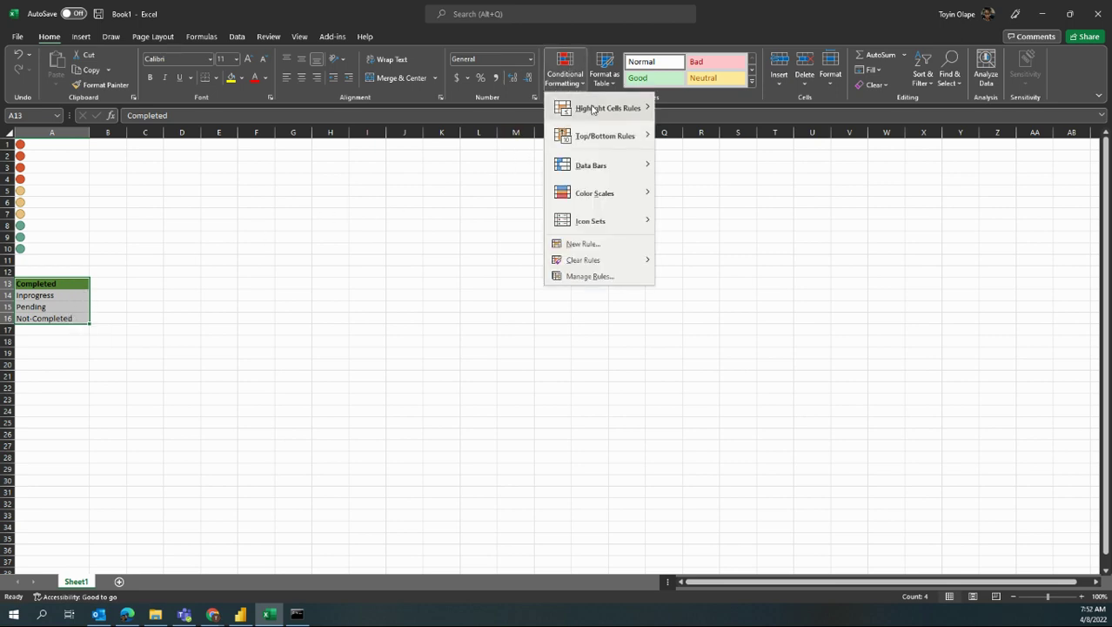
{"action": "left_click", "coordinate": [592, 276]}
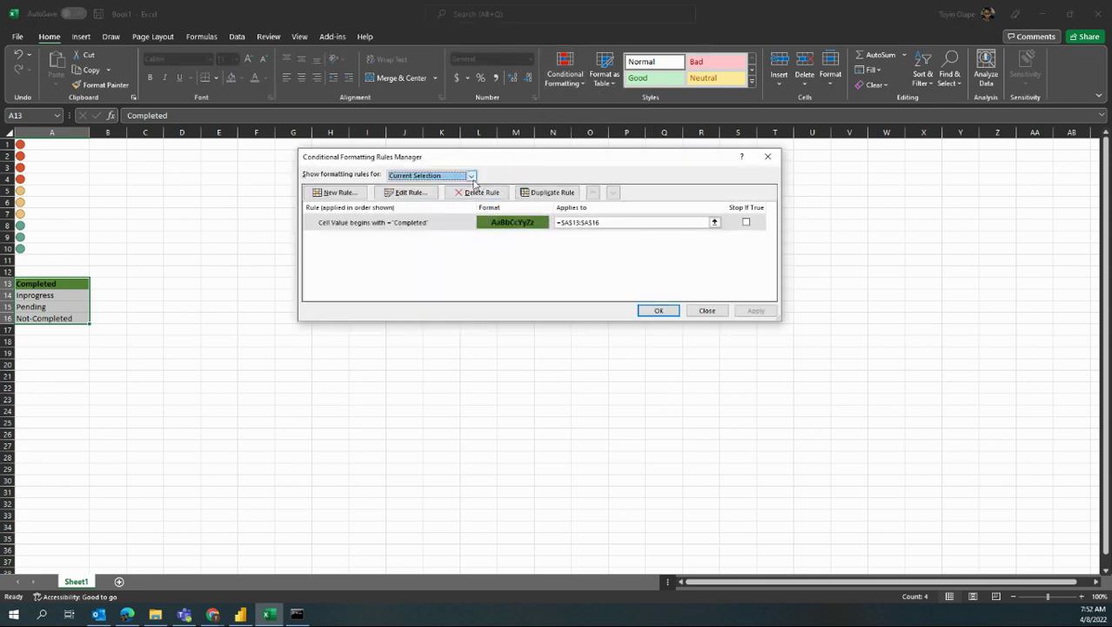
{"action": "left_click", "coordinate": [471, 177]}
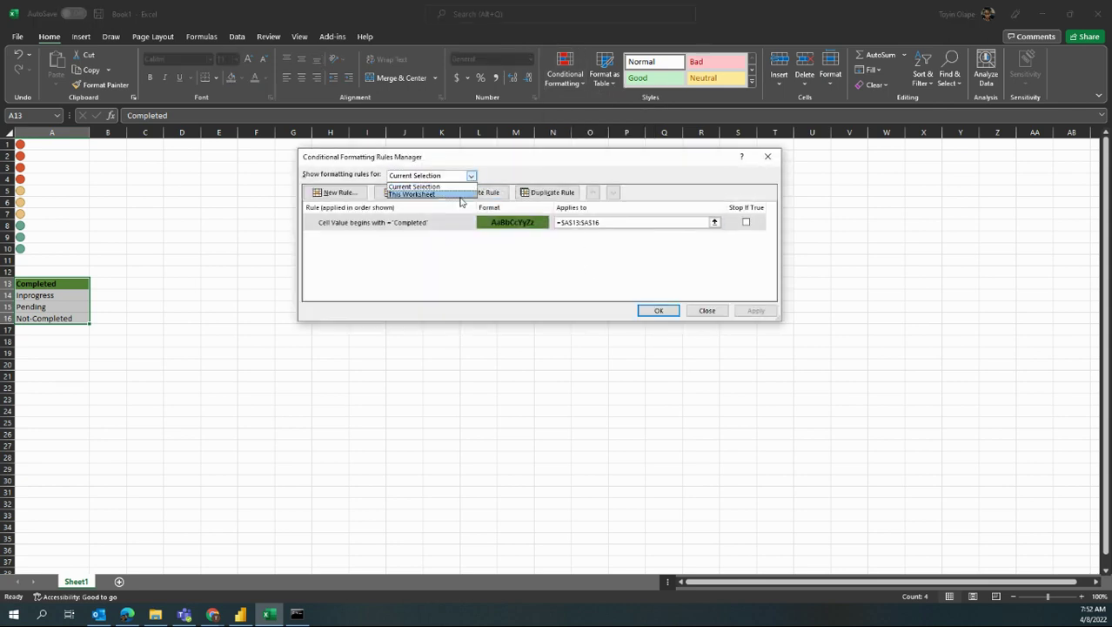
{"action": "left_click", "coordinate": [462, 194]}
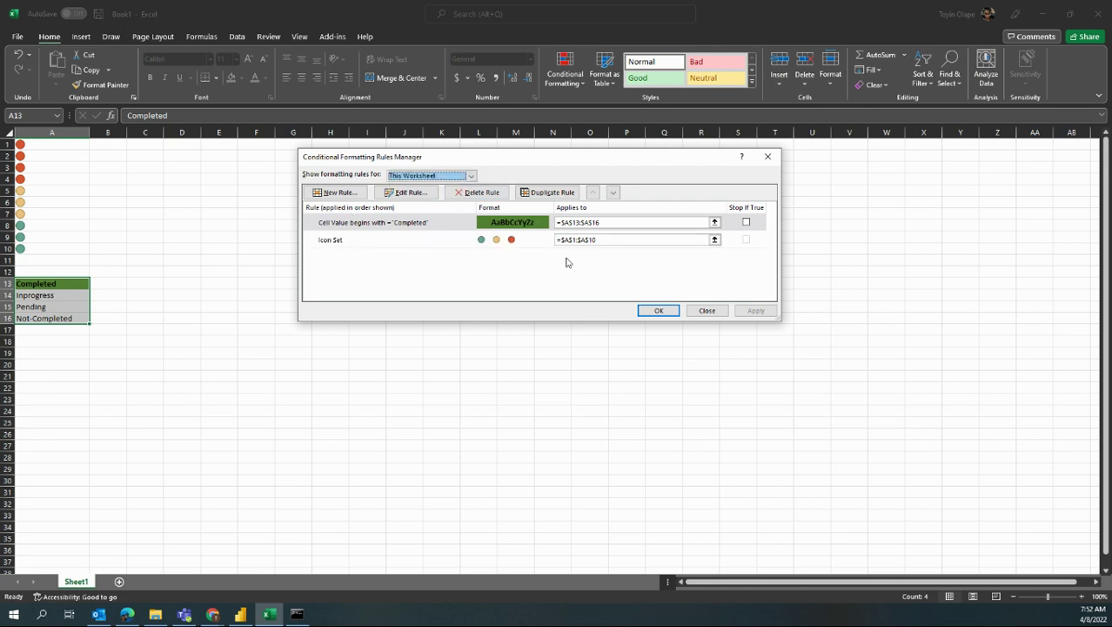
{"action": "left_click", "coordinate": [388, 223]}
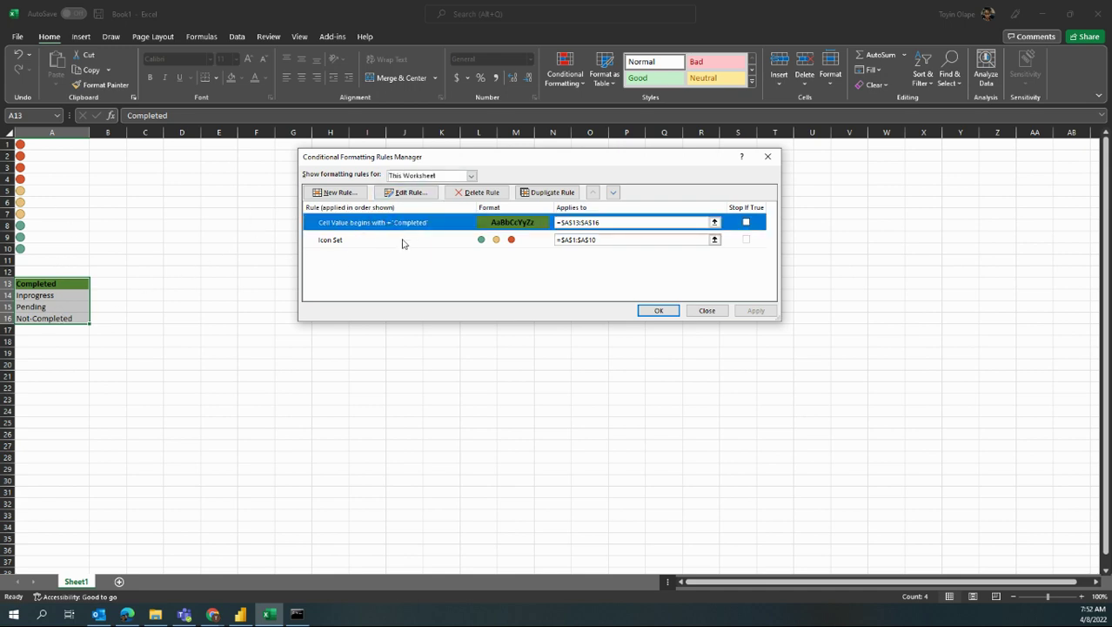
{"action": "left_click", "coordinate": [539, 191]}
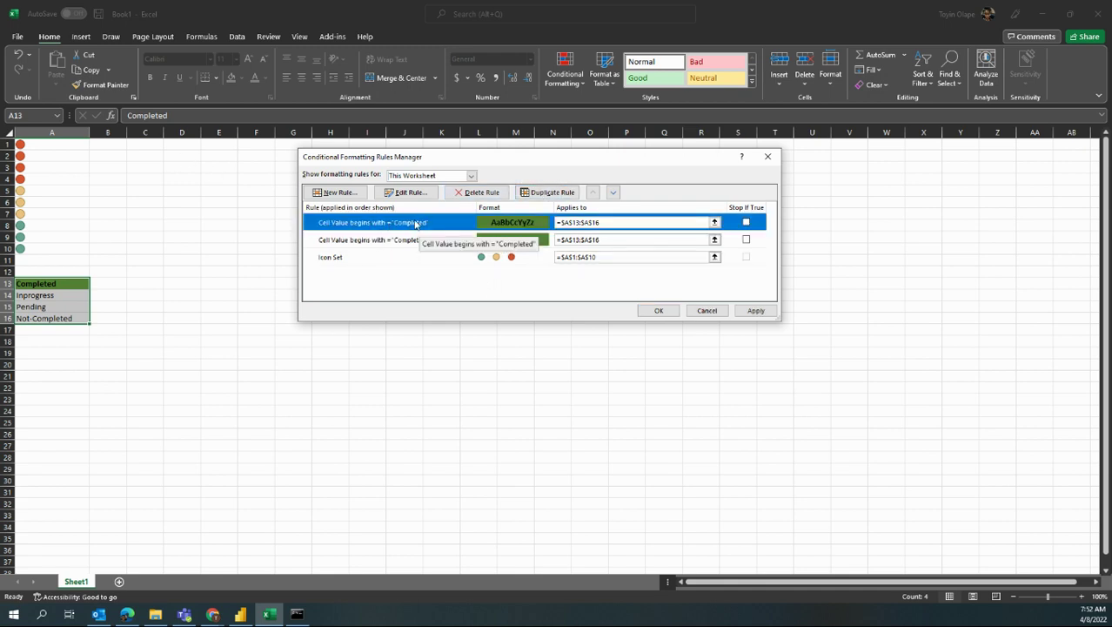
Edit the duplicated rule so it targets text beginning with "Not-Completed".
{"action": "left_click", "coordinate": [418, 193]}
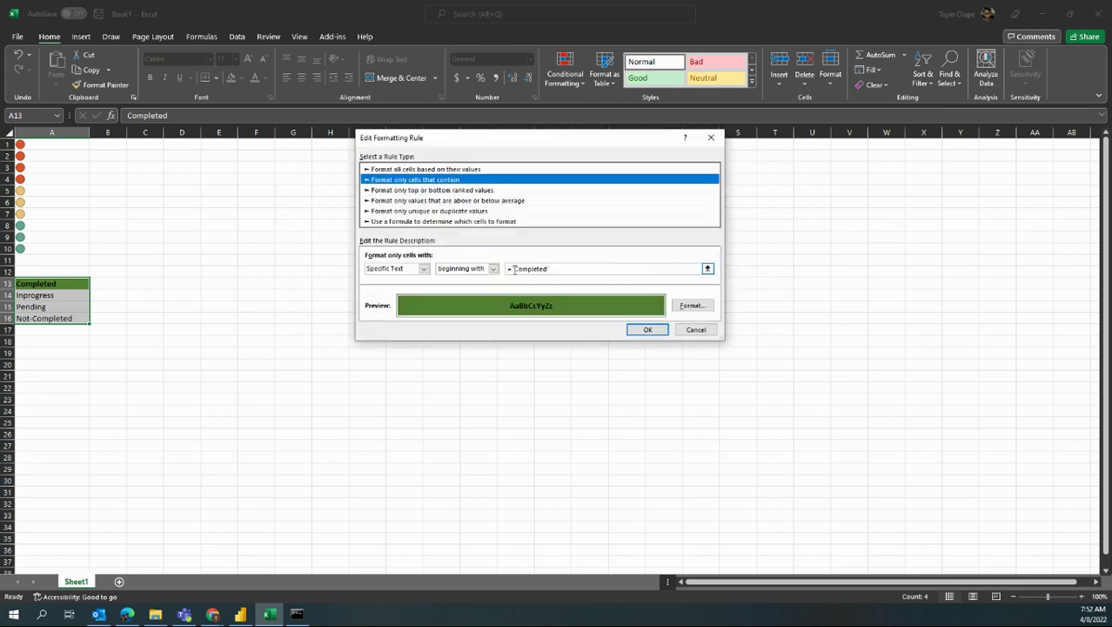
{"action": "left_click", "coordinate": [515, 269]}
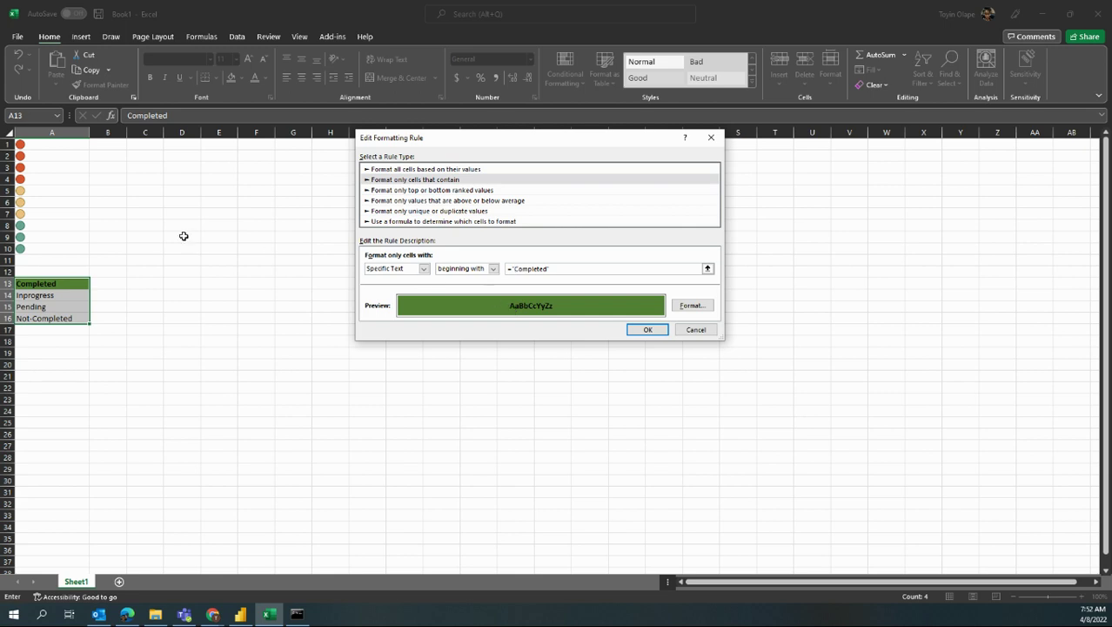
{"action": "type", "text": "Not-"}
Give the "Not-Completed" rule a bright red background fill and apply it to the status cells.
{"action": "left_click", "coordinate": [685, 310]}
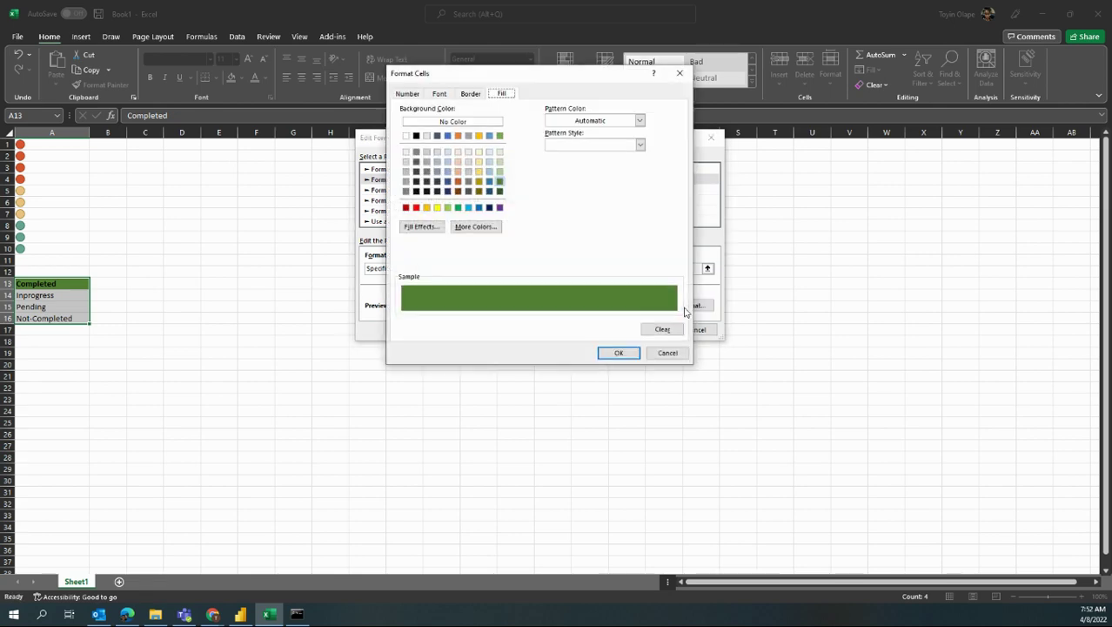
{"action": "left_click", "coordinate": [416, 207]}
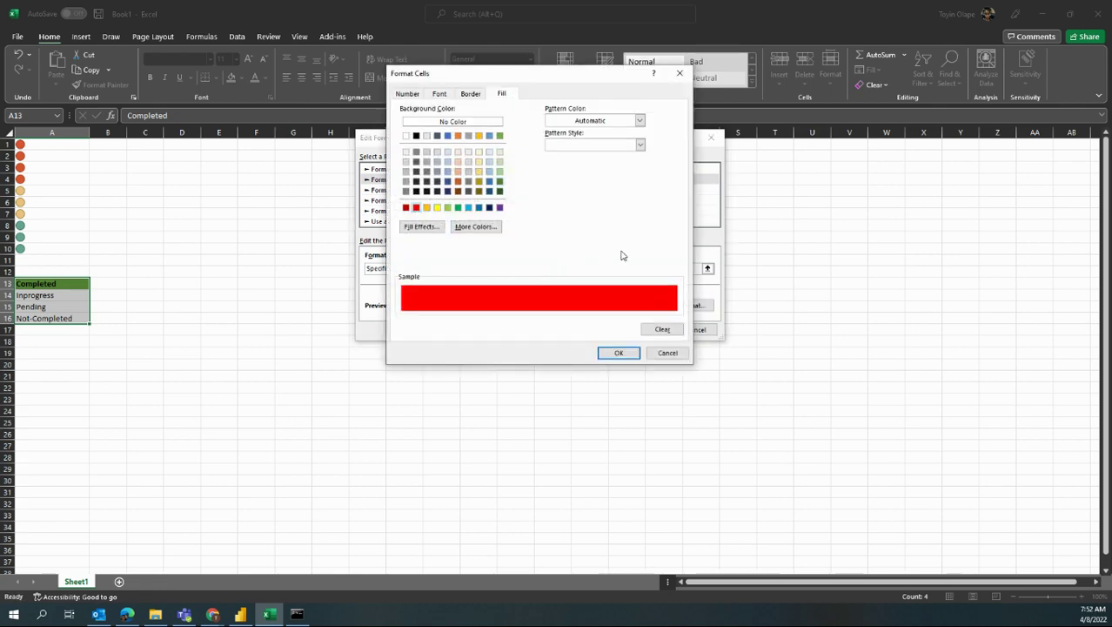
{"action": "left_click", "coordinate": [615, 352]}
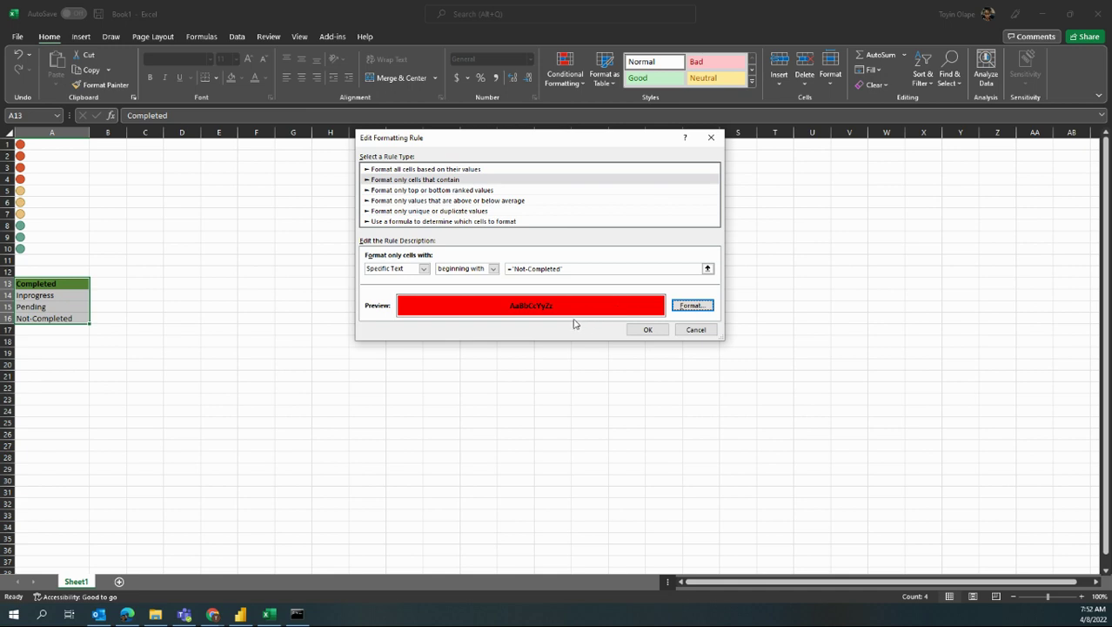
{"action": "left_click", "coordinate": [647, 331]}
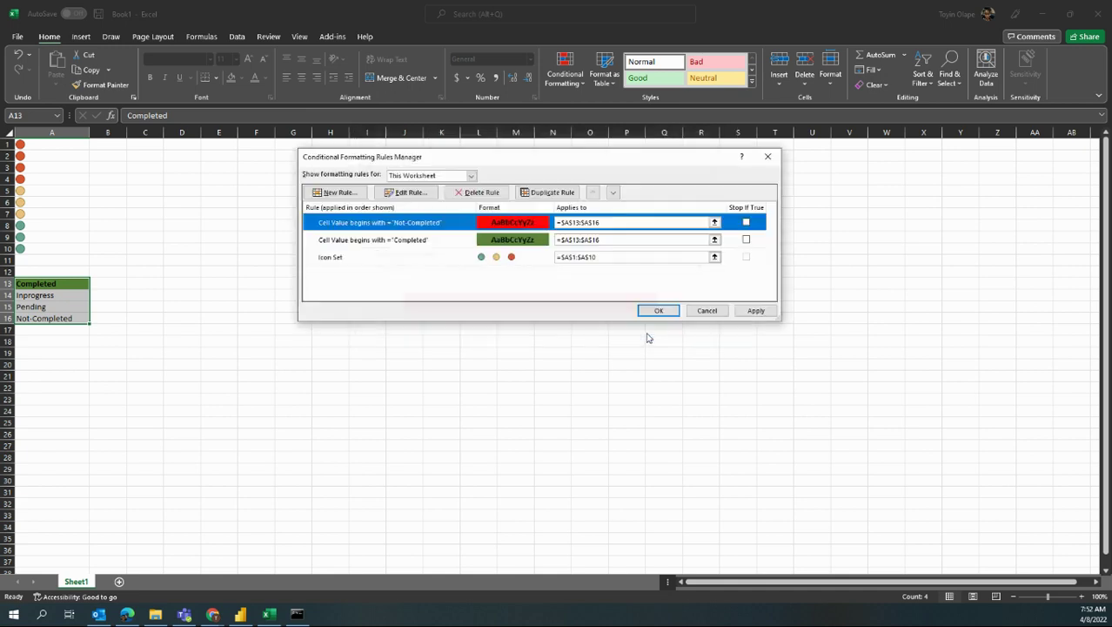
{"action": "left_click", "coordinate": [753, 311]}
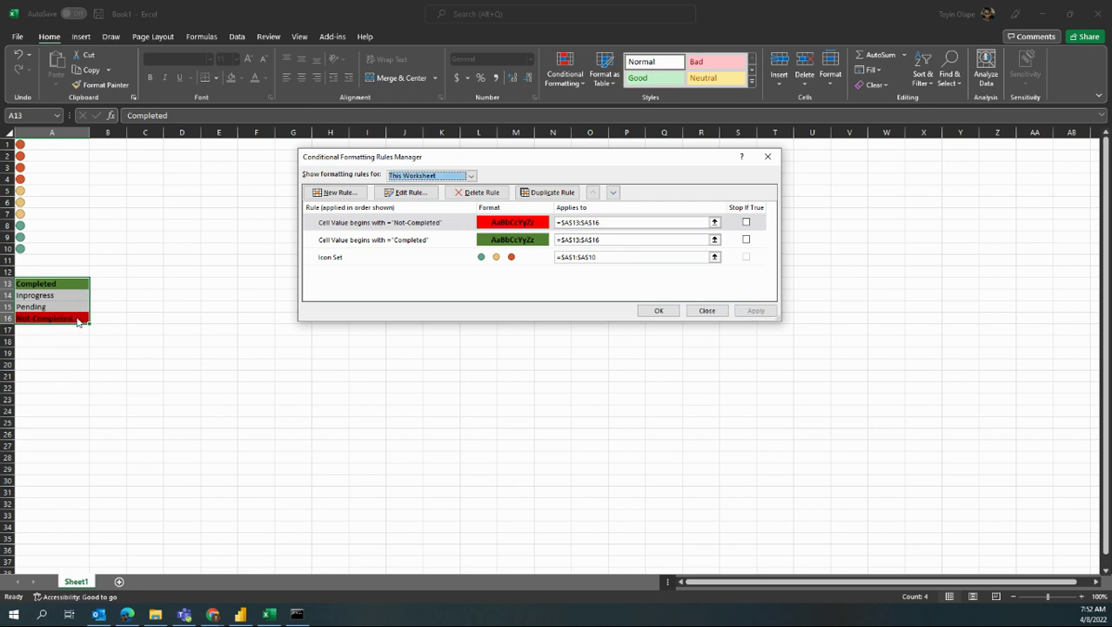
{"action": "left_click", "coordinate": [659, 312]}
{"action": "left_click", "coordinate": [148, 287]}
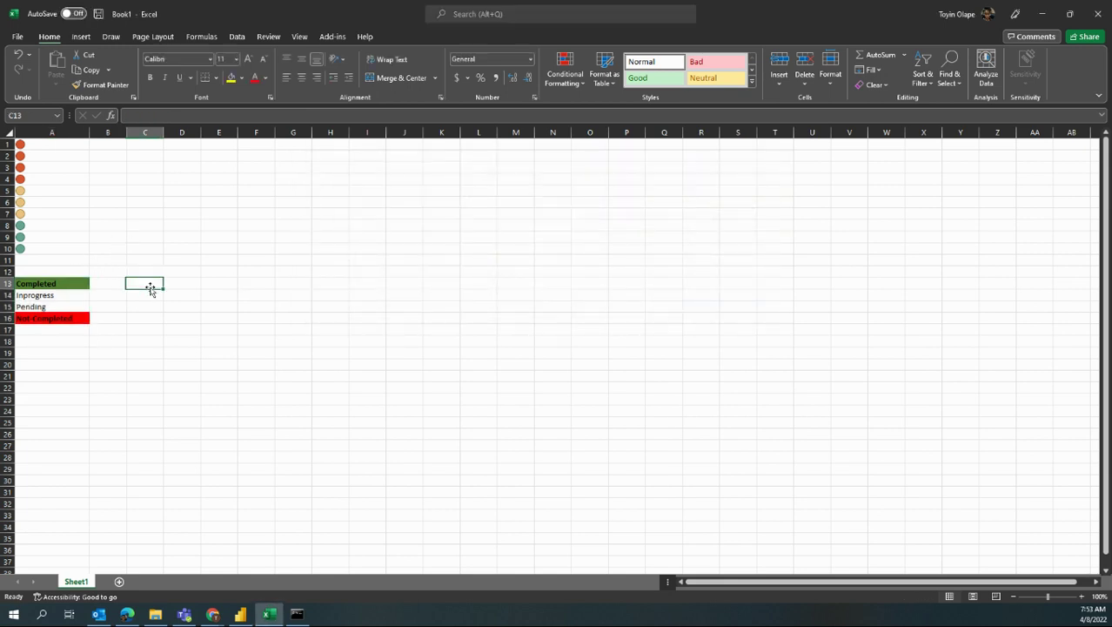
Copy the formatting of status cells A13:A16 onto A17:A22 with Format Painter.
{"action": "mouse_move", "coordinate": [77, 284]}
{"action": "left_mouse_down"}
{"action": "mouse_move", "coordinate": [72, 339]}
{"action": "mouse_move", "coordinate": [76, 317]}
{"action": "left_mouse_up"}
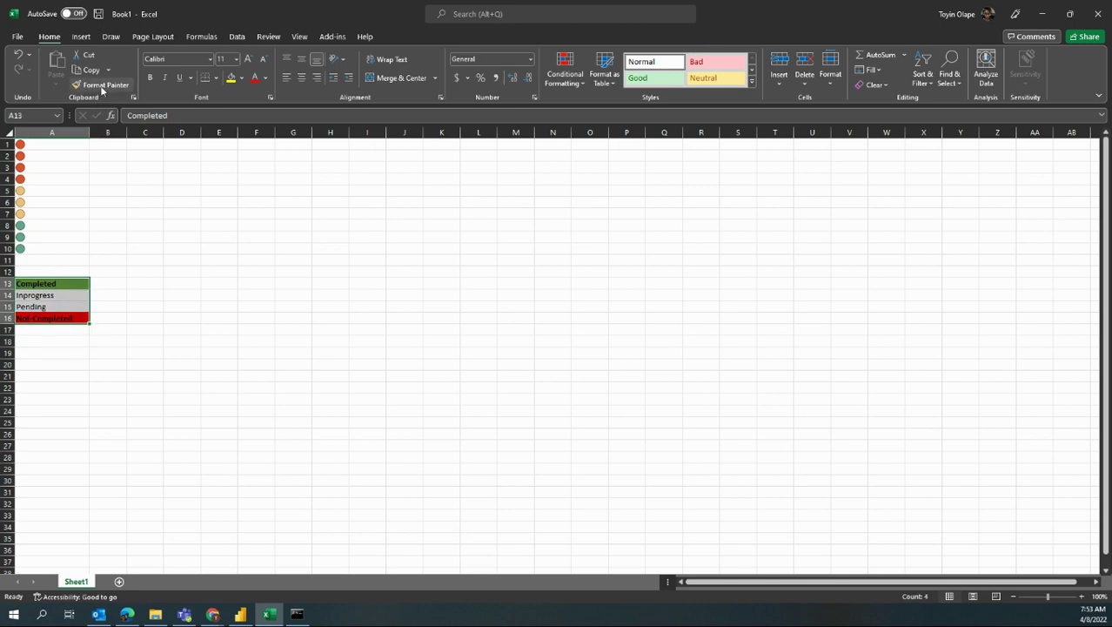
{"action": "left_click", "coordinate": [100, 86]}
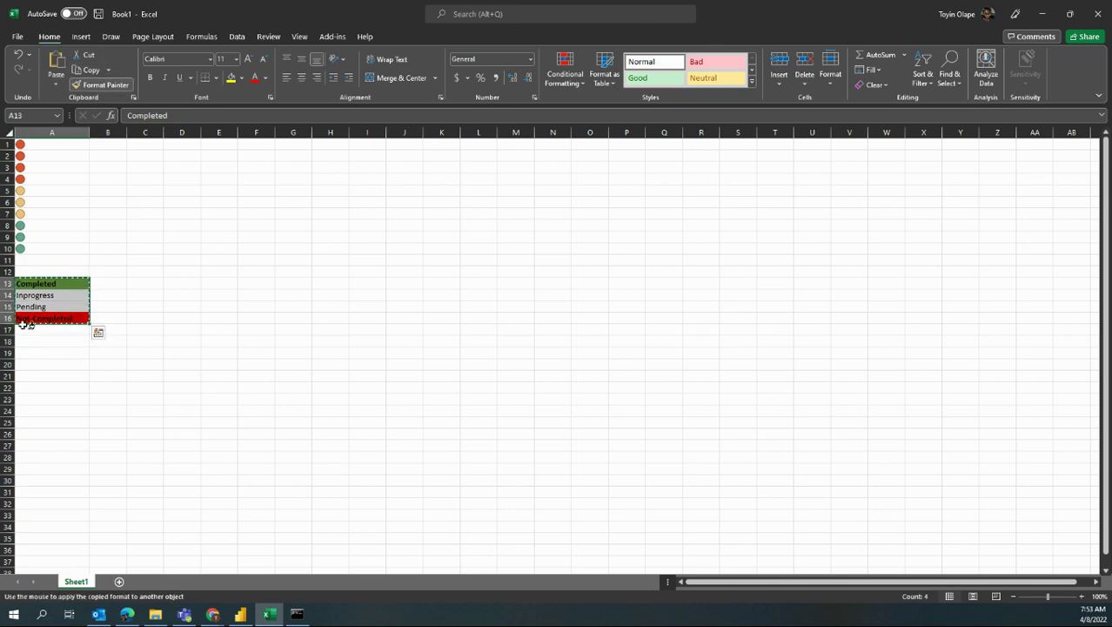
{"action": "left_click_drag", "start_coordinate": [24, 330], "coordinate": [19, 386]}
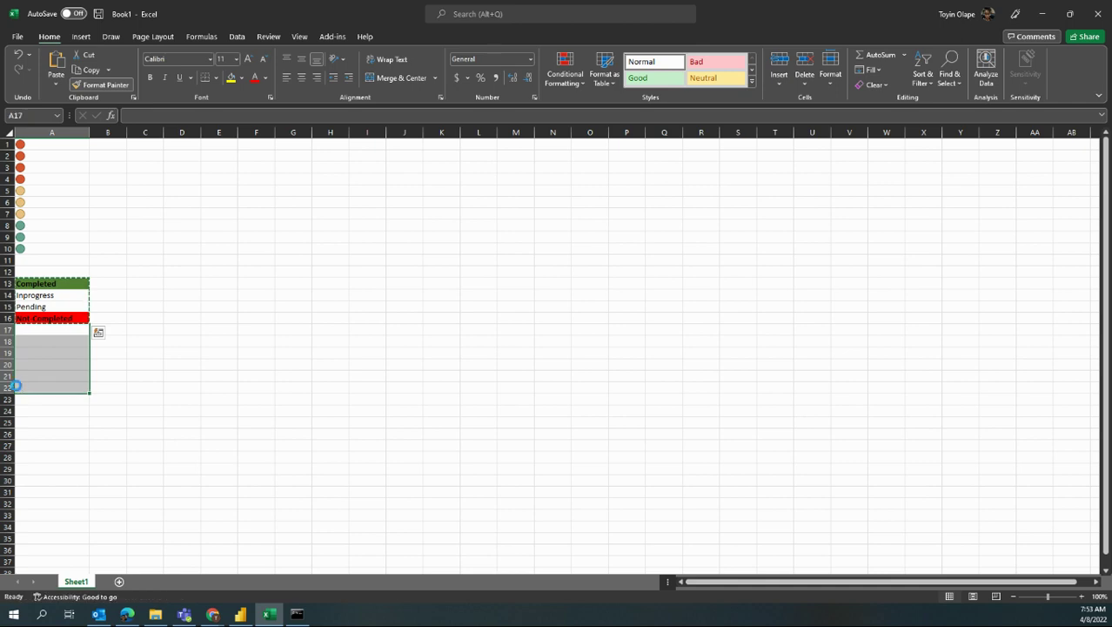
Enter "Completed" in cell A18 to test the copied formatting rules.
{"action": "left_click", "coordinate": [65, 340]}
{"action": "type", "text": "Completed"}
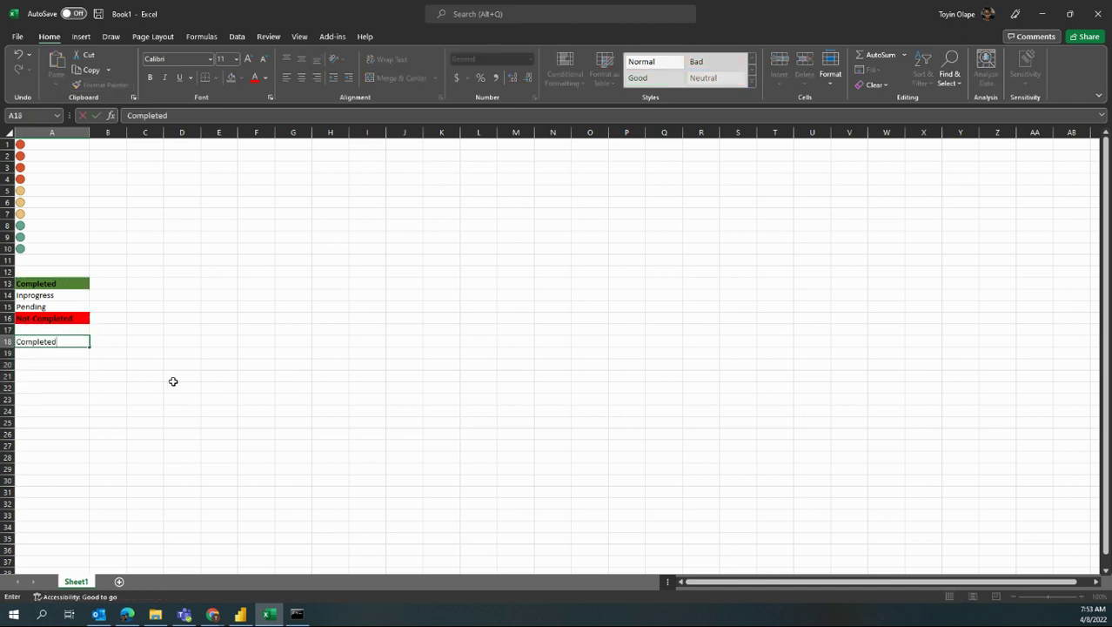
{"action": "key", "text": "Return"}
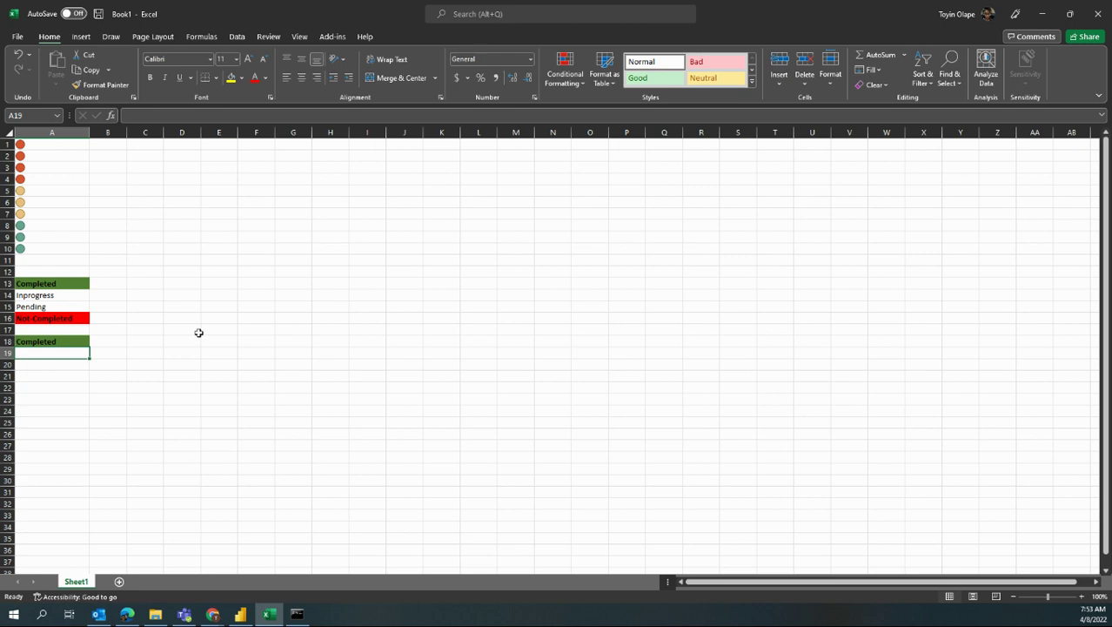
Copy the icon formatting of cell A10 onto A11 with Format Painter, and enter 60% in A11.
{"action": "left_click", "coordinate": [63, 248]}
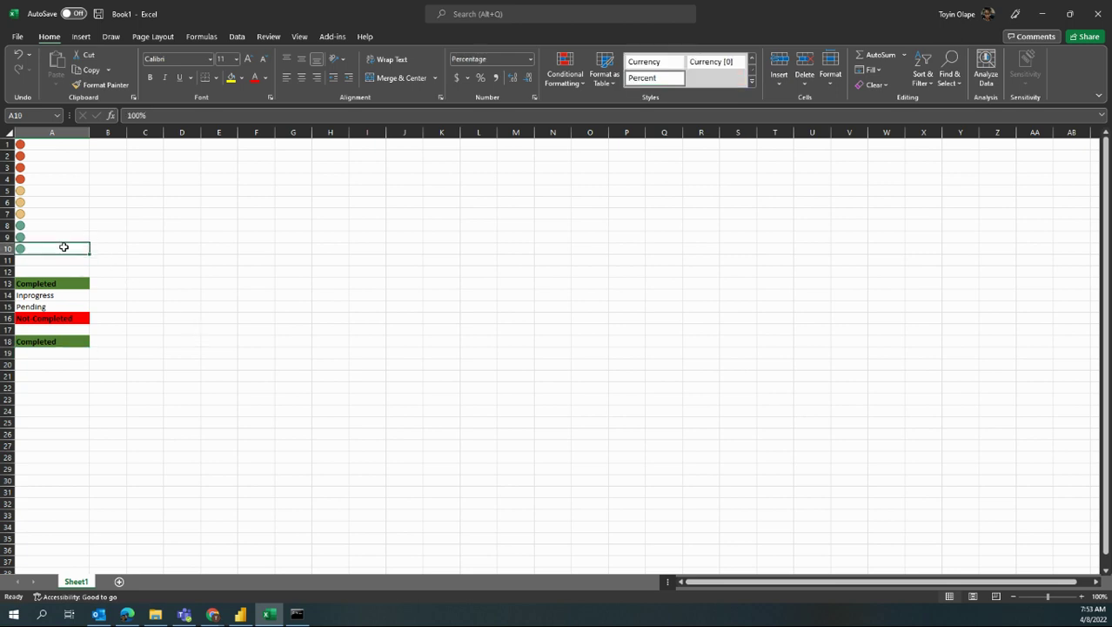
{"action": "left_click", "coordinate": [96, 85]}
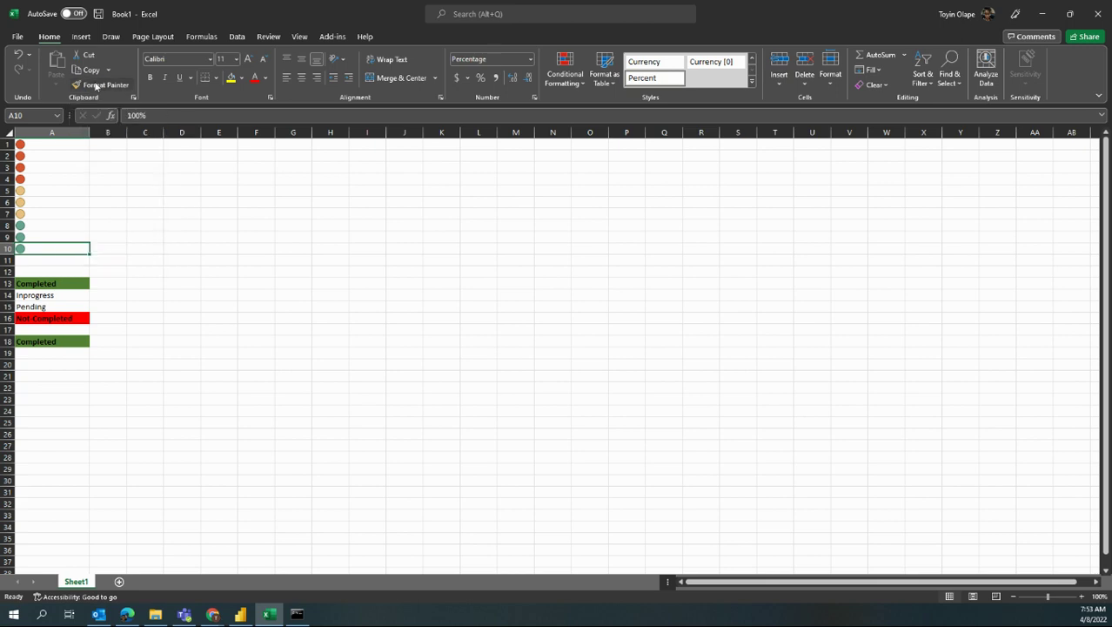
{"action": "left_click", "coordinate": [35, 262]}
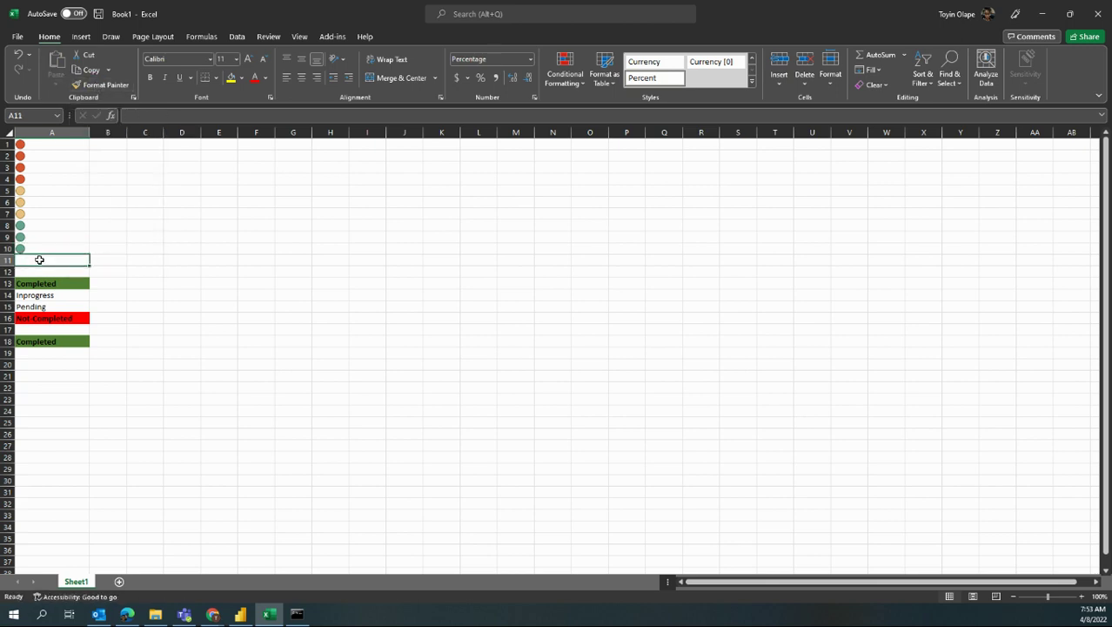
{"action": "type", "text": "60"}
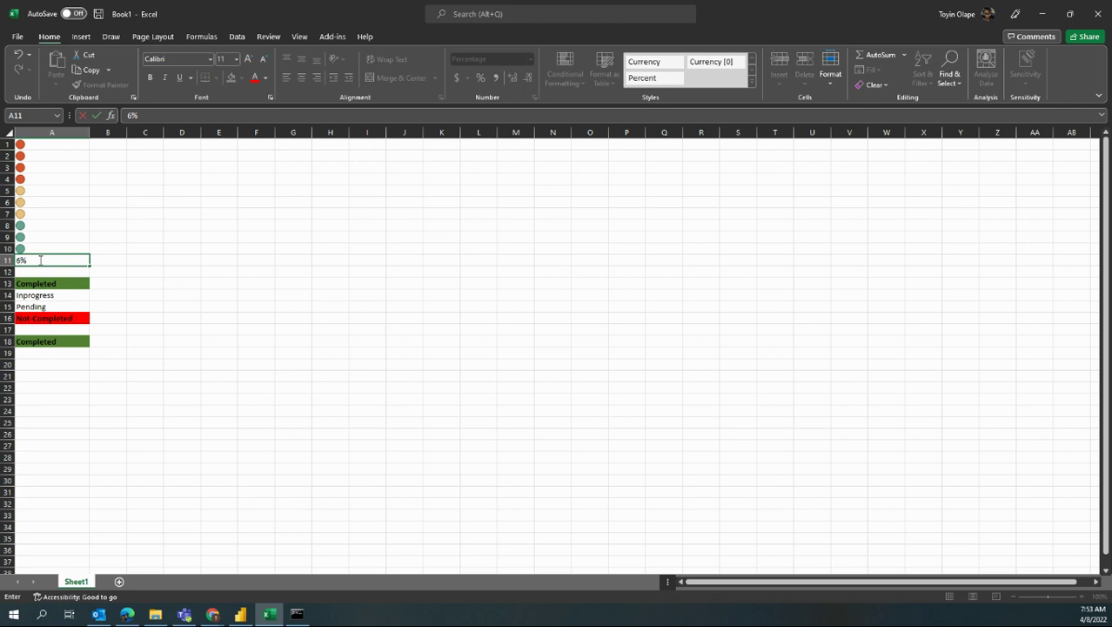
{"action": "key", "text": "Return"}
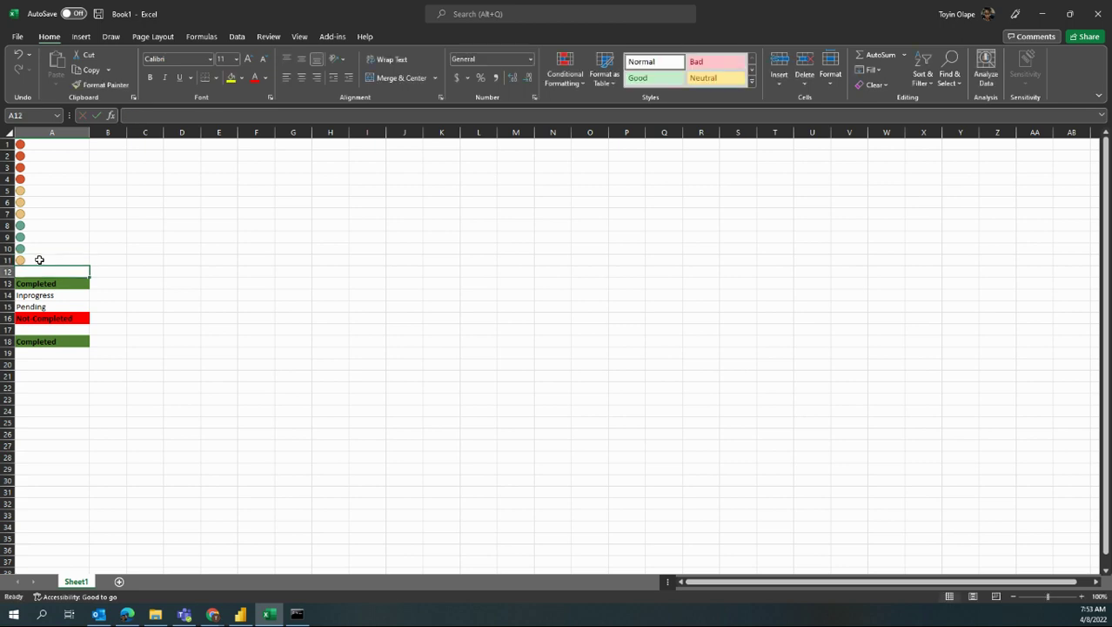